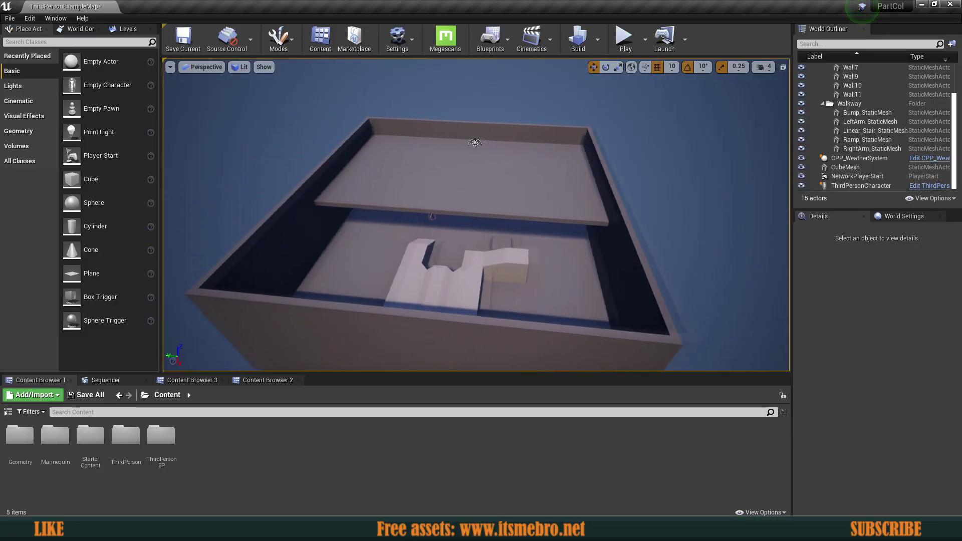
Examine the walled level, its raised floor and the walkway from several angles.
key("a")
key("s")
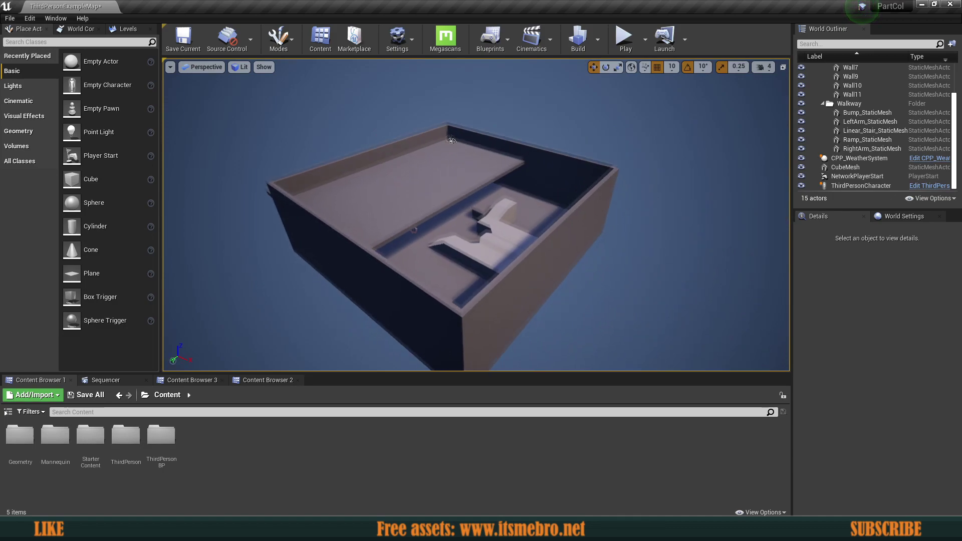
right_click_drag(496, 244, 559, 205)
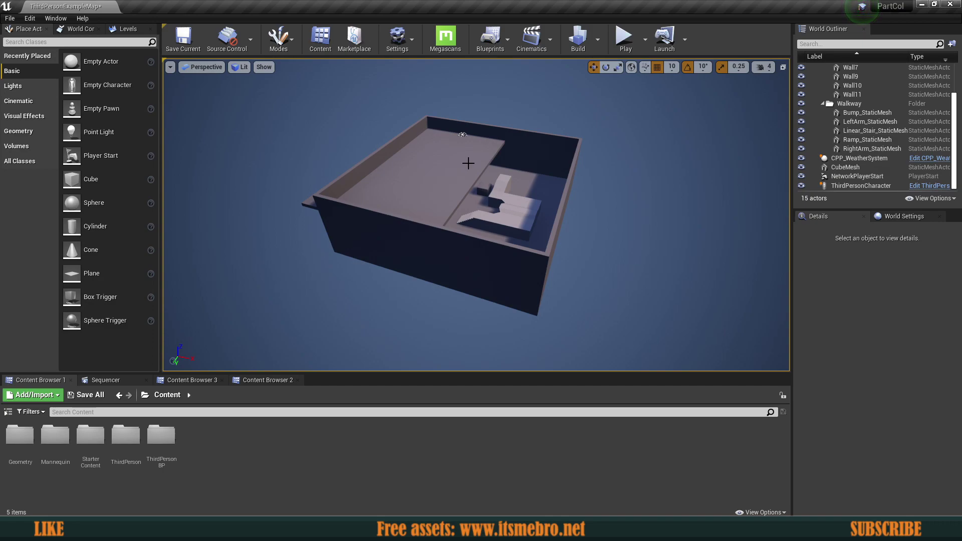
right_click_drag(468, 164, 516, 115)
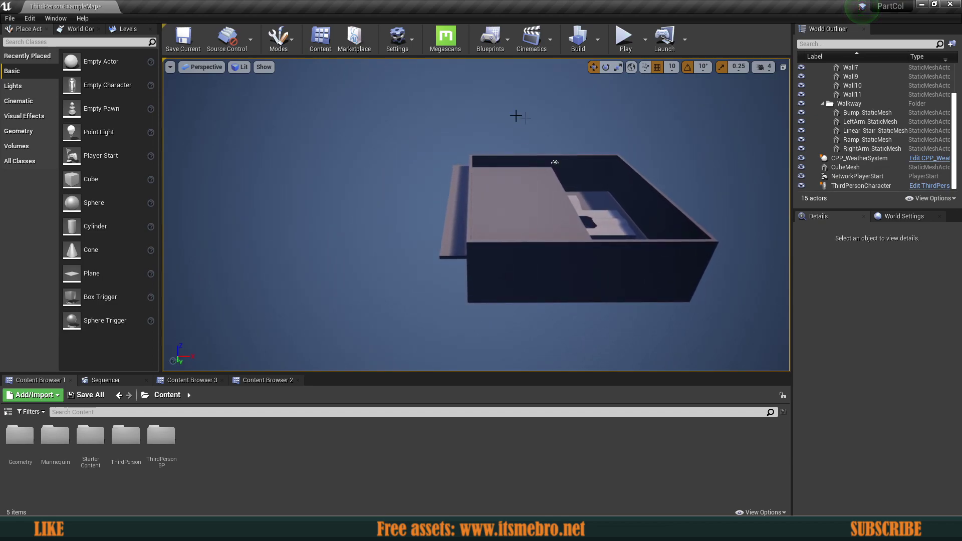
right_click_drag(496, 187, 482, 214)
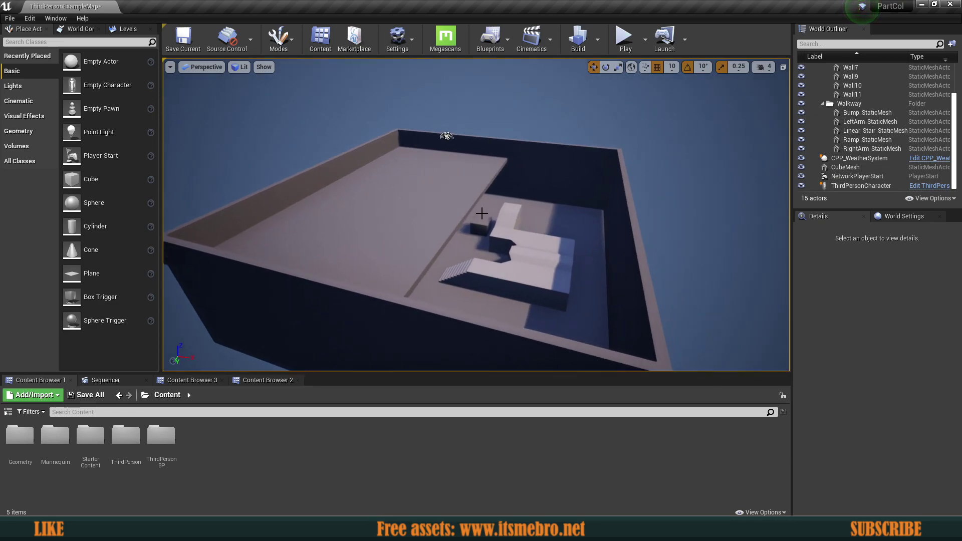
scroll(870, 153, "up", 3)
scroll(853, 135, "down", 3)
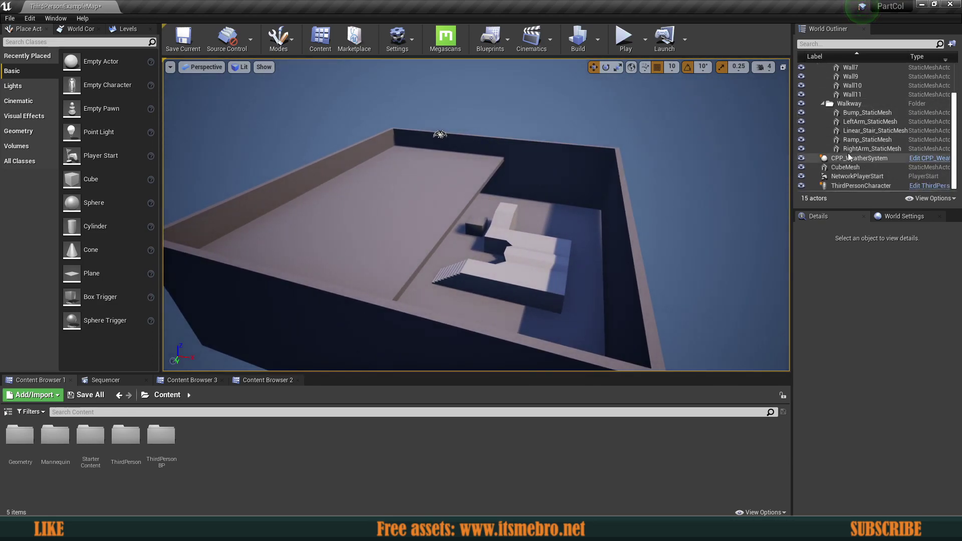
Select the CPP_WeatherSystem actor and check the Always Rain option among its Core weather settings.
left_click(858, 158)
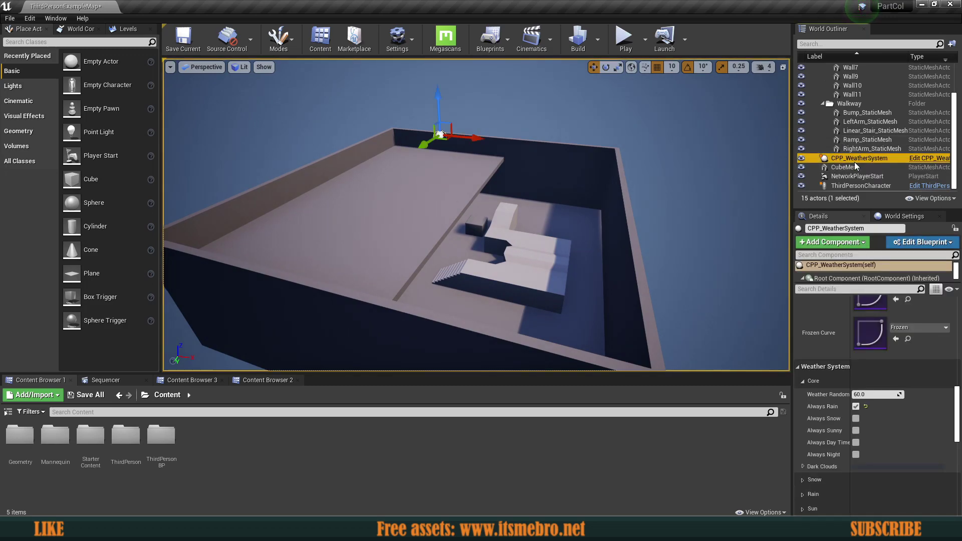
mouse_move(583, 174)
right_mouse_down()
mouse_move(542, 185)
mouse_move(580, 175)
right_mouse_up()
key("Escape")
left_click(558, 180)
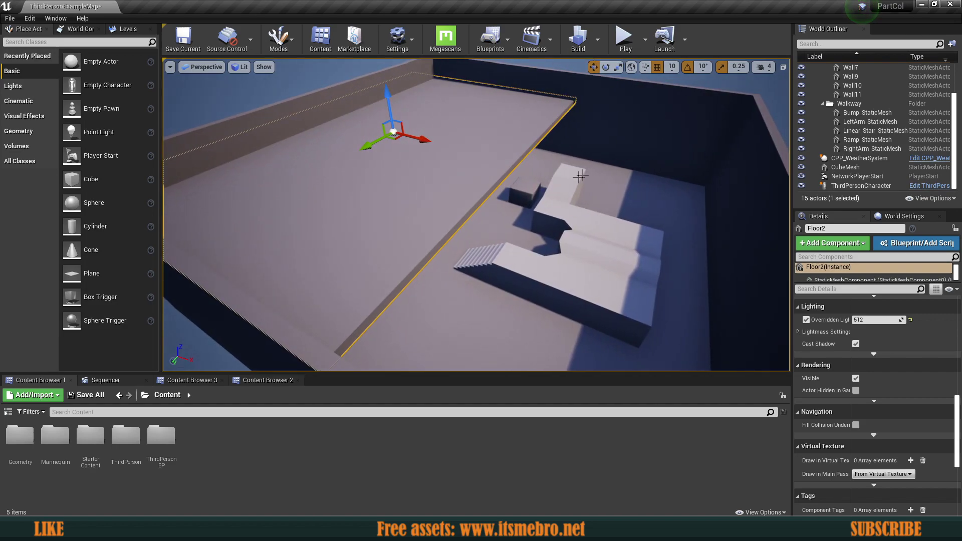
left_click(858, 158)
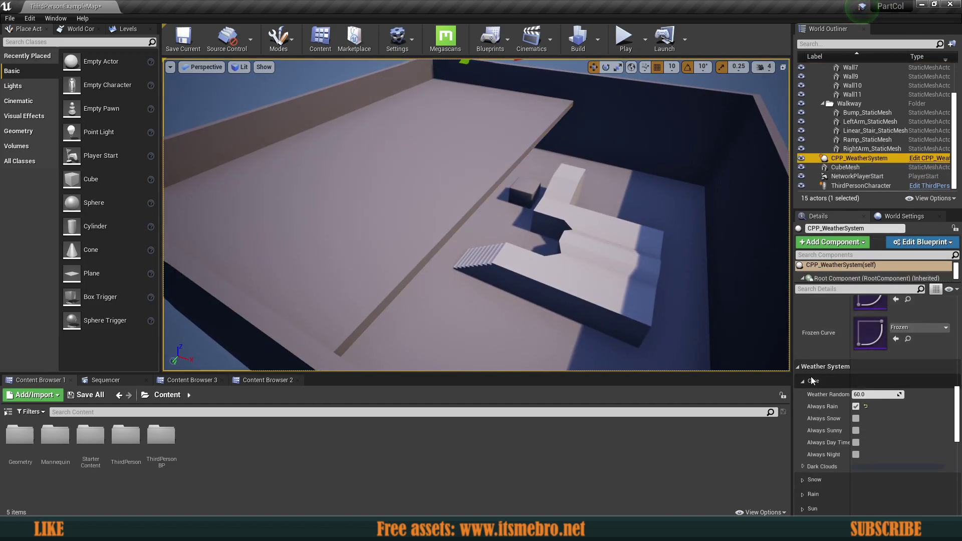
scroll(812, 380, "down", 1)
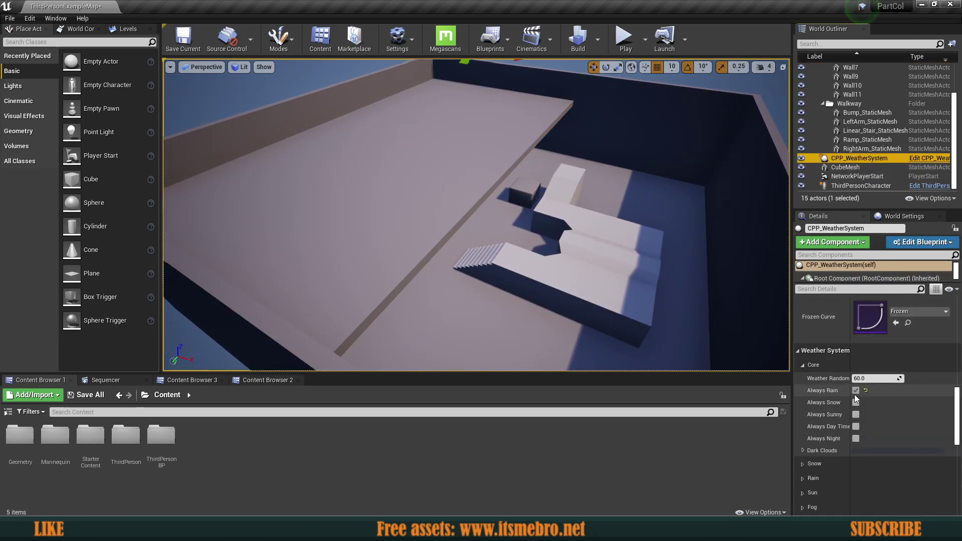
scroll(846, 401, "up", 1)
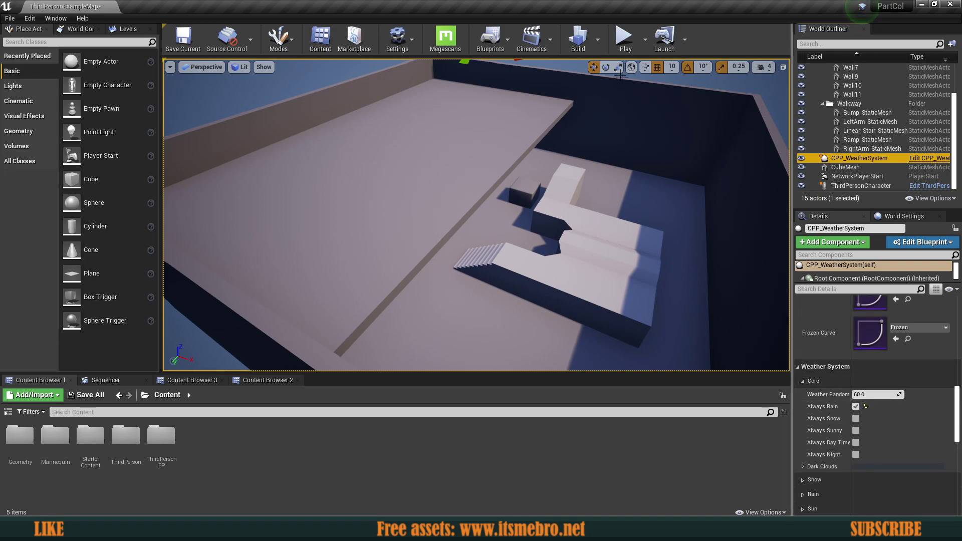
Play-test the level by running and jumping the character around the walkway and under the raised floor, checking the rain, and end the play session.
left_click(624, 38)
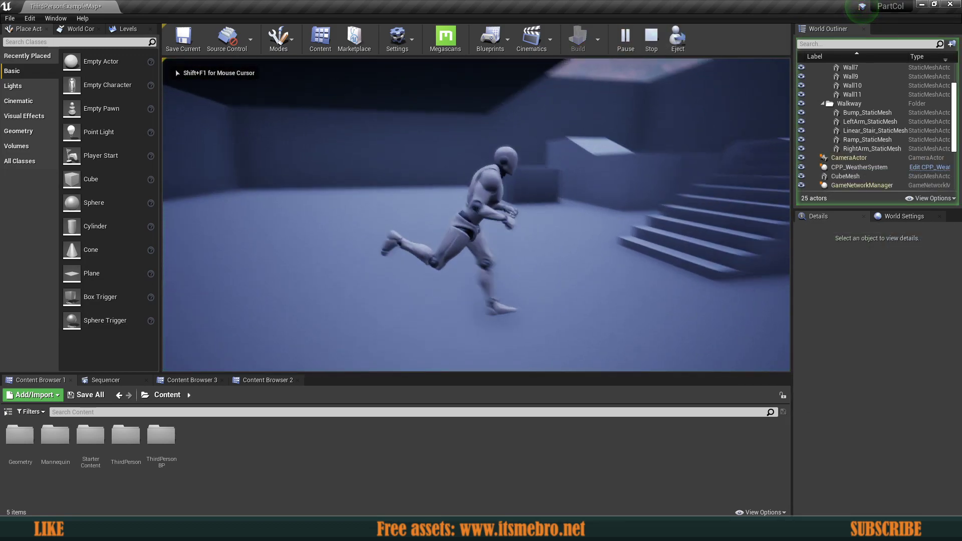
key("w")
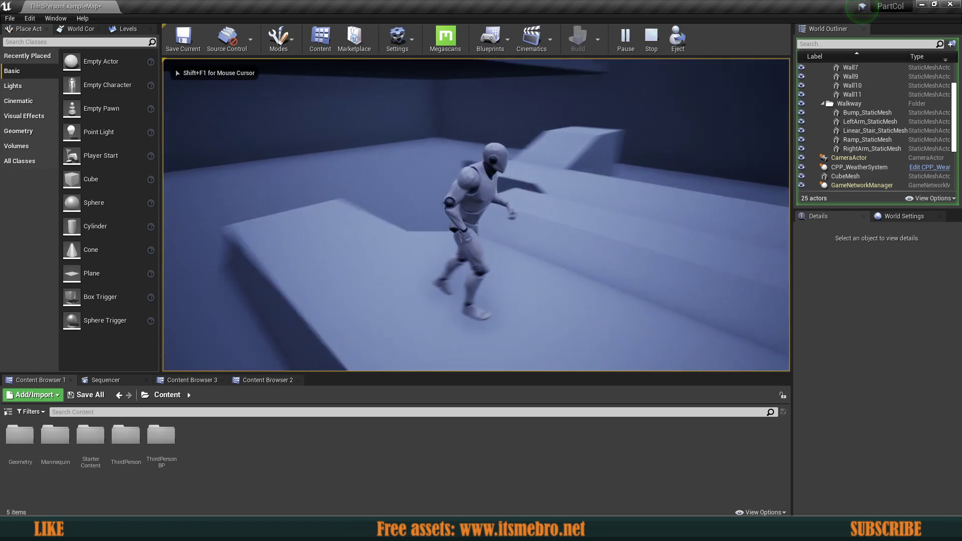
key("s")
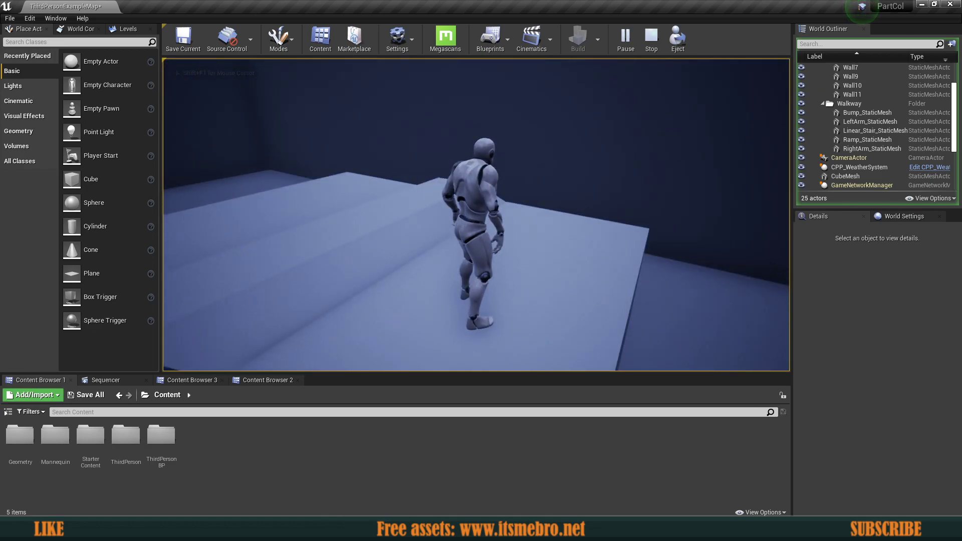
key("a")
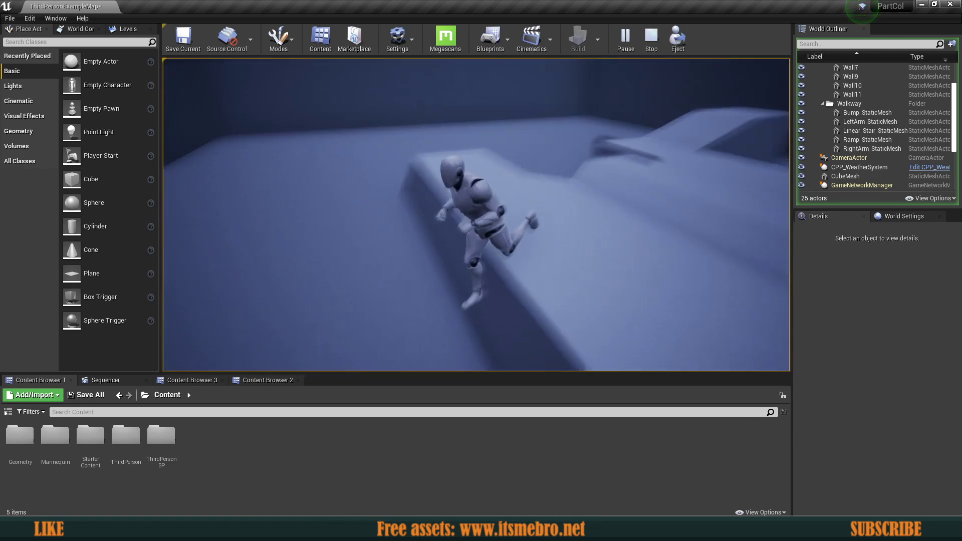
key("s")
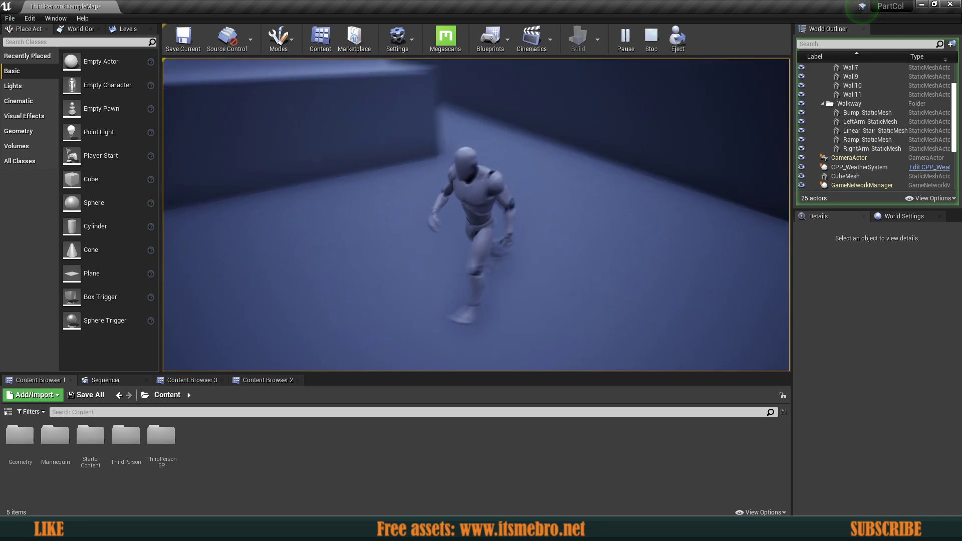
key("w")
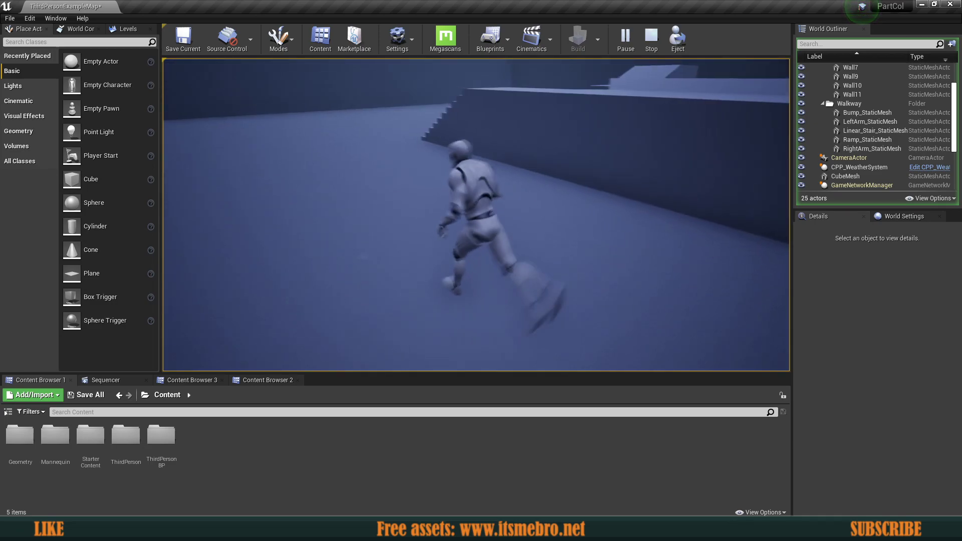
key("w")
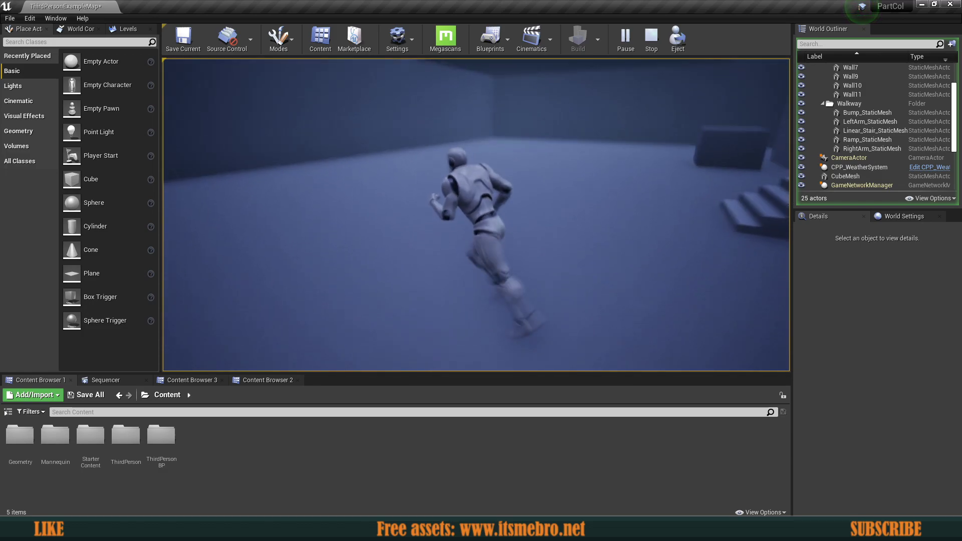
key("a")
key("w")
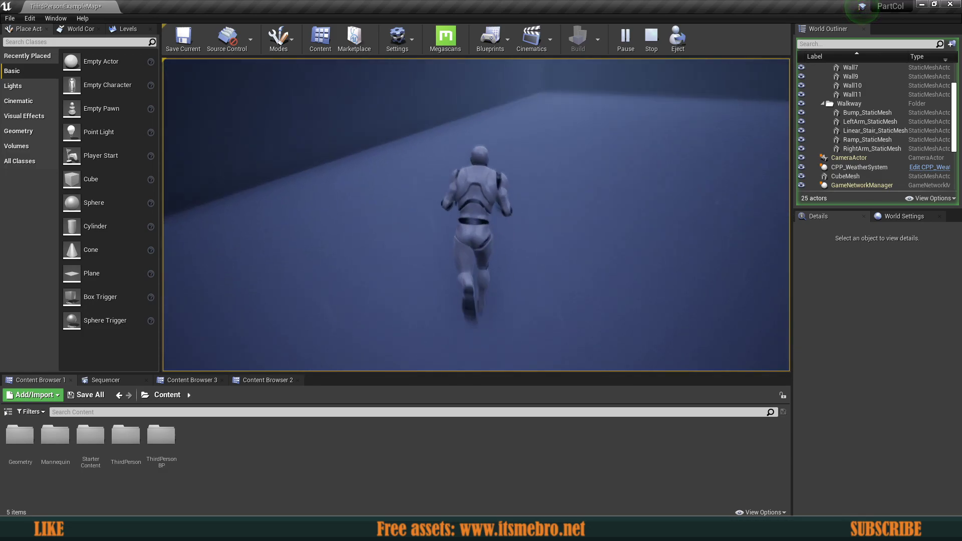
key("w")
key("space")
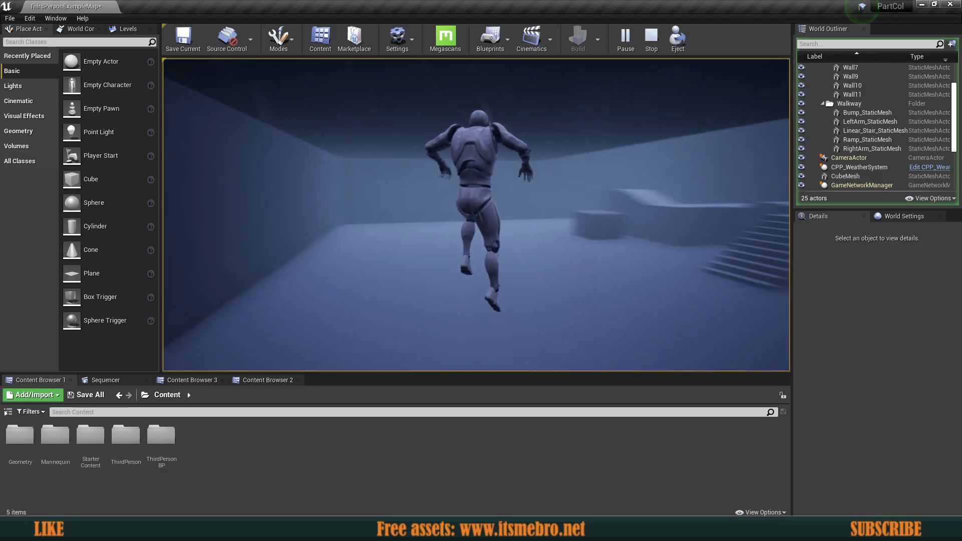
key("a")
key("w")
key("space")
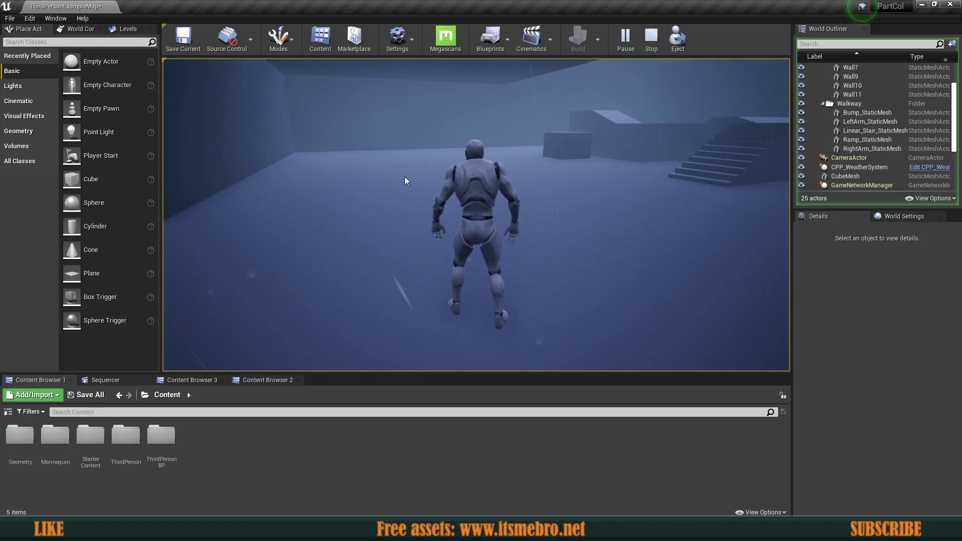
key("Escape")
Inspect the covered area beneath the raised floor and view the whole room from above.
key("s")
right_click_drag(406, 181, 372, 169)
key("w")
key("s")
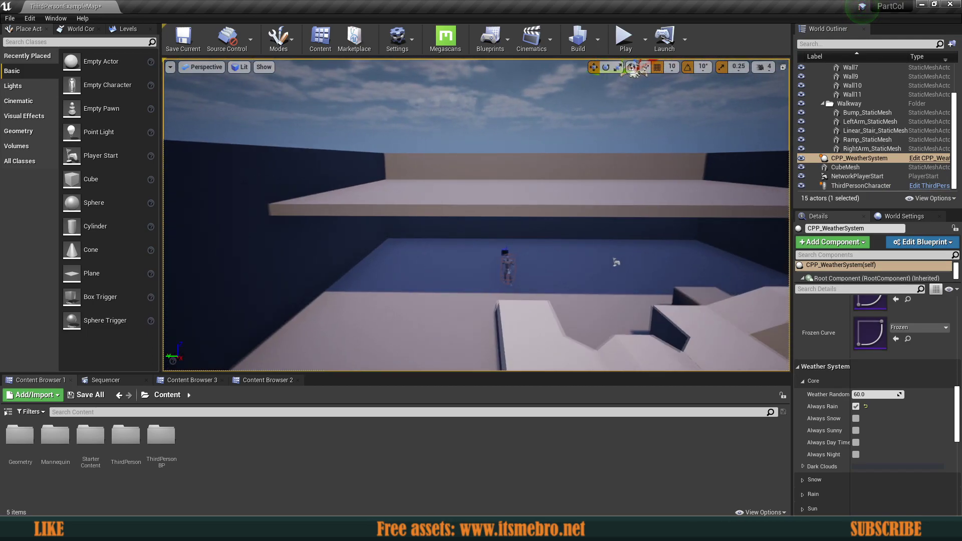
right_click_drag(632, 70, 668, 224)
key("s")
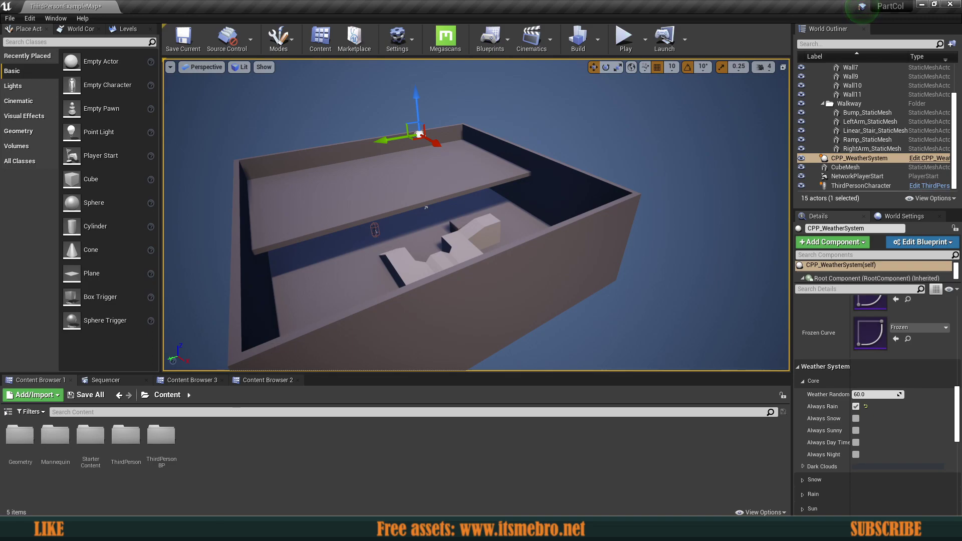
Switch to Visual Studio and locate the GetPlayerLocation function in WeatherSystemMaster.cpp.
key("alt+Tab")
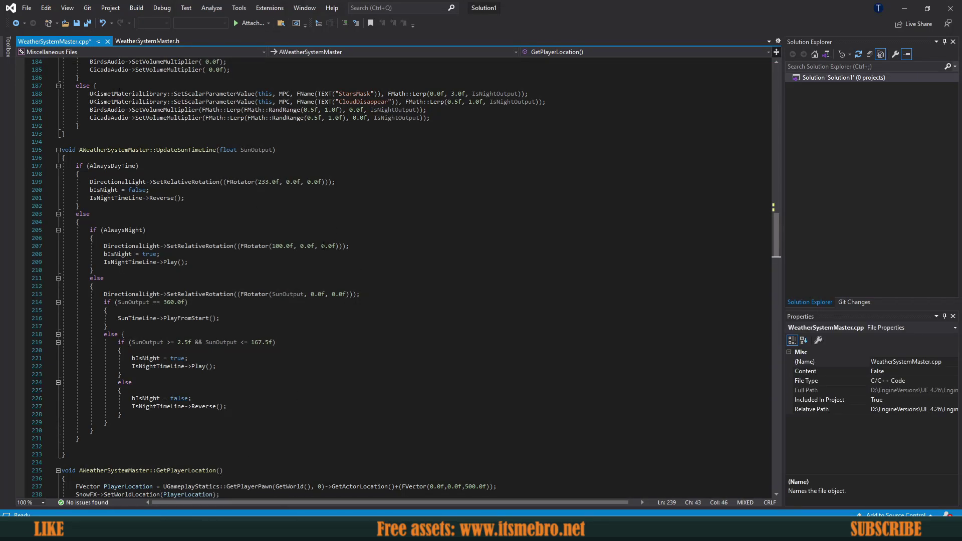
scroll(199, 293, "up", 1)
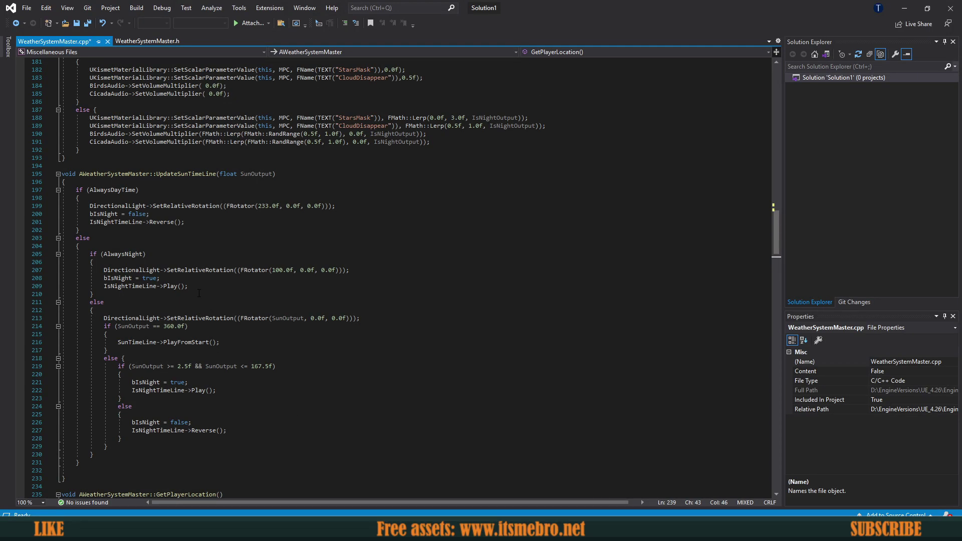
scroll(198, 293, "down", 7)
left_click(202, 326)
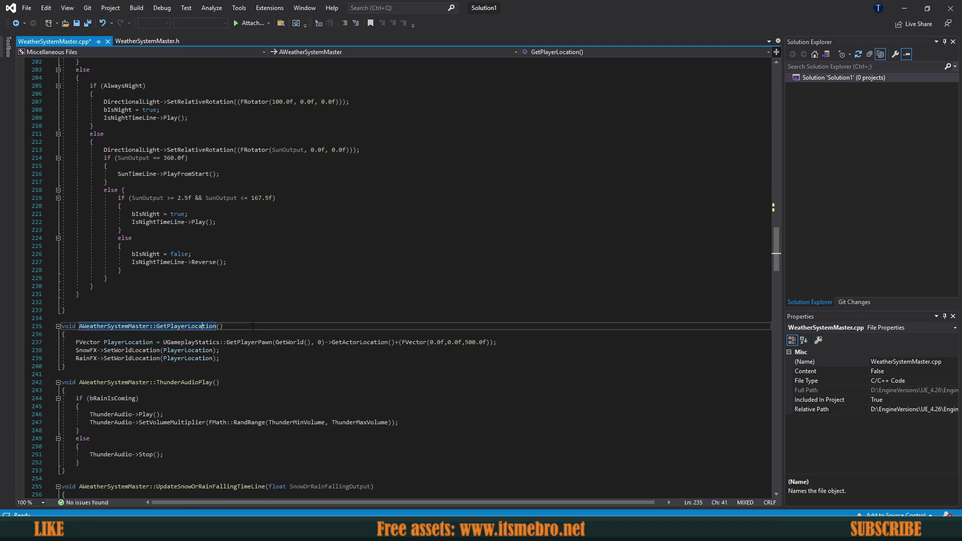
left_click_drag(253, 327, 28, 326)
left_click(241, 327)
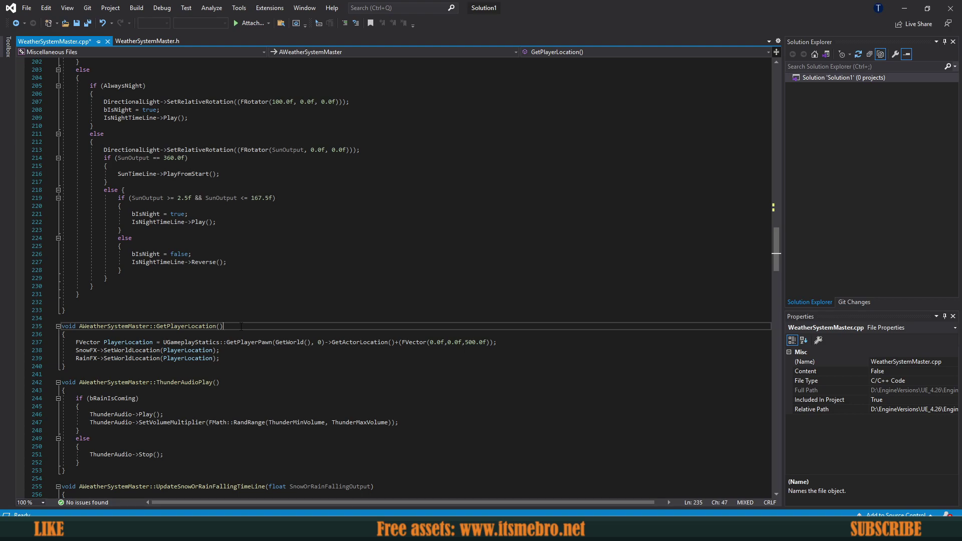
scroll(233, 324, "down", 1)
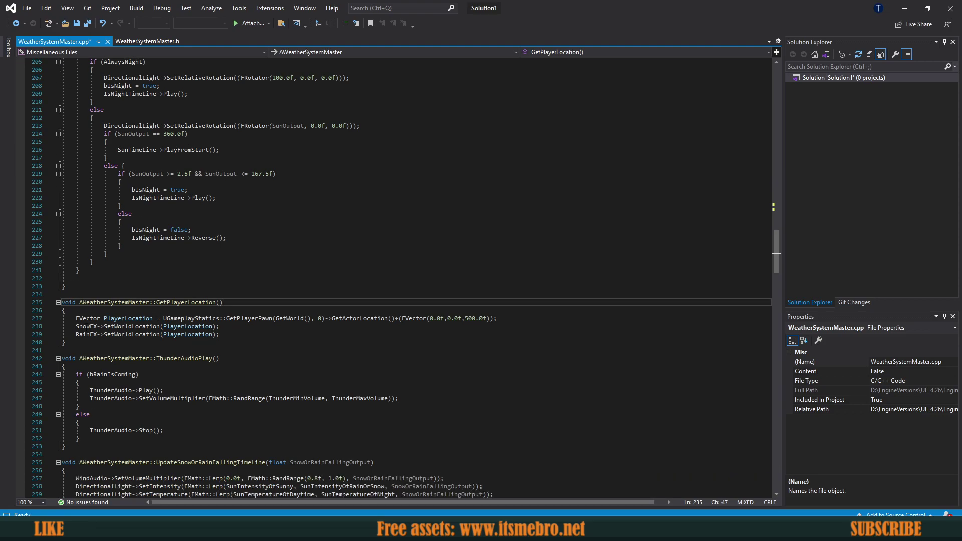
Examine how the SnowFX and RainFX SetWorldLocation calls use the PlayerLocation variable in GetPlayerLocation.
left_click_drag(75, 327, 136, 336)
left_click(80, 336)
left_click(122, 336)
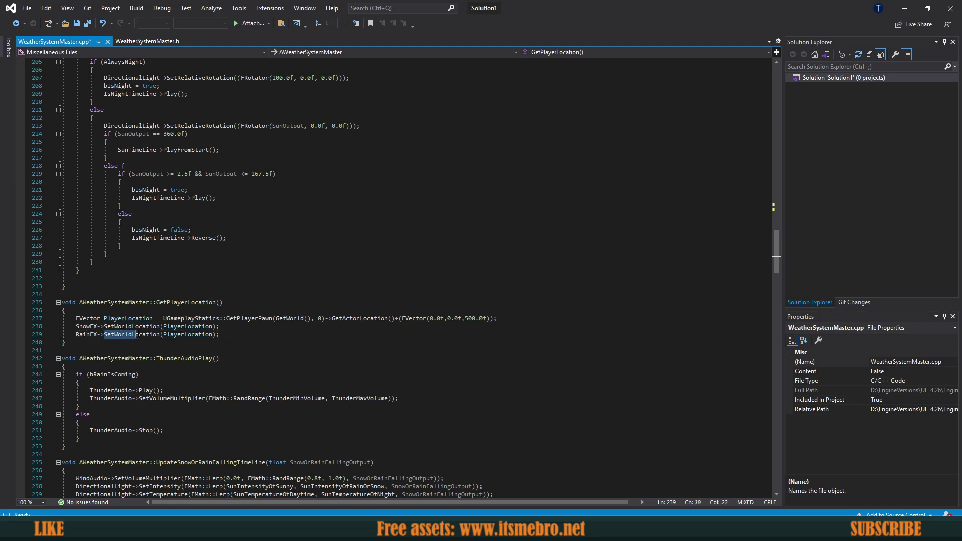
left_click(187, 334)
left_click(136, 319)
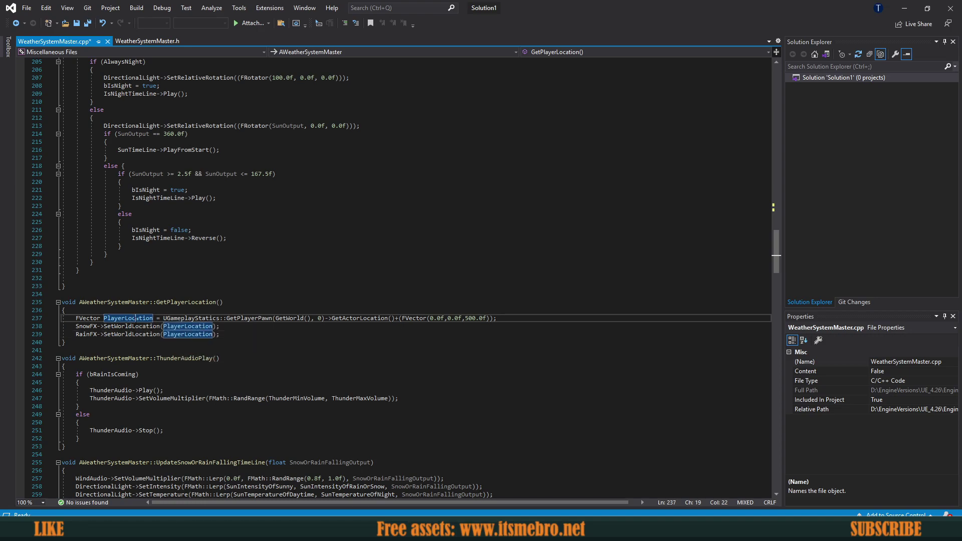
left_click(209, 334)
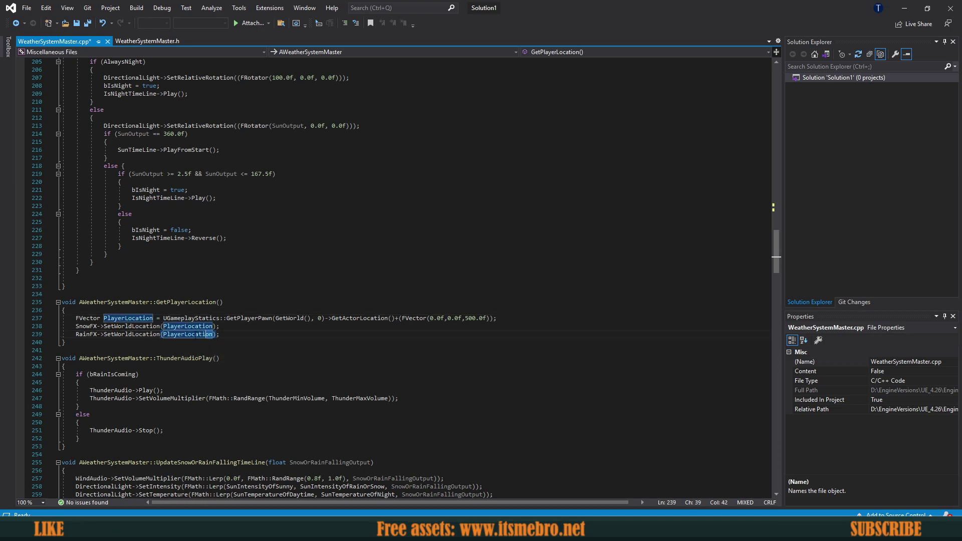
left_click(114, 318)
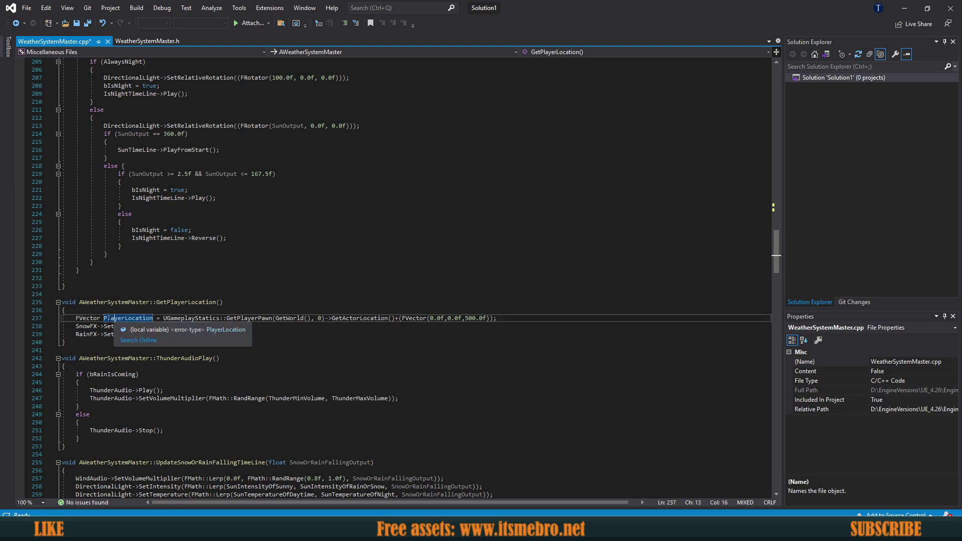
Examine the PlayerLocation assignment, including its GetPlayerPawn call and the FVector offset added to the actor location.
left_click_drag(226, 318, 259, 319)
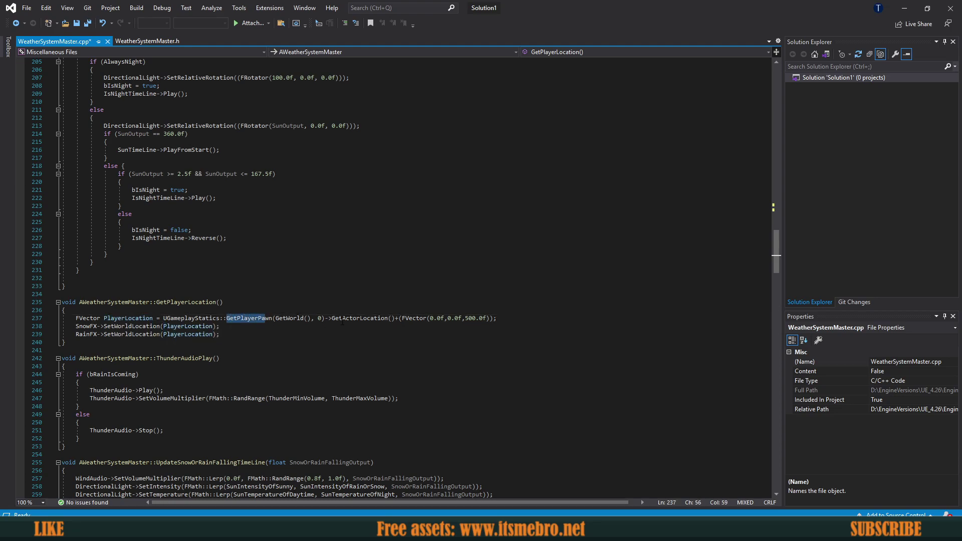
left_click(416, 319)
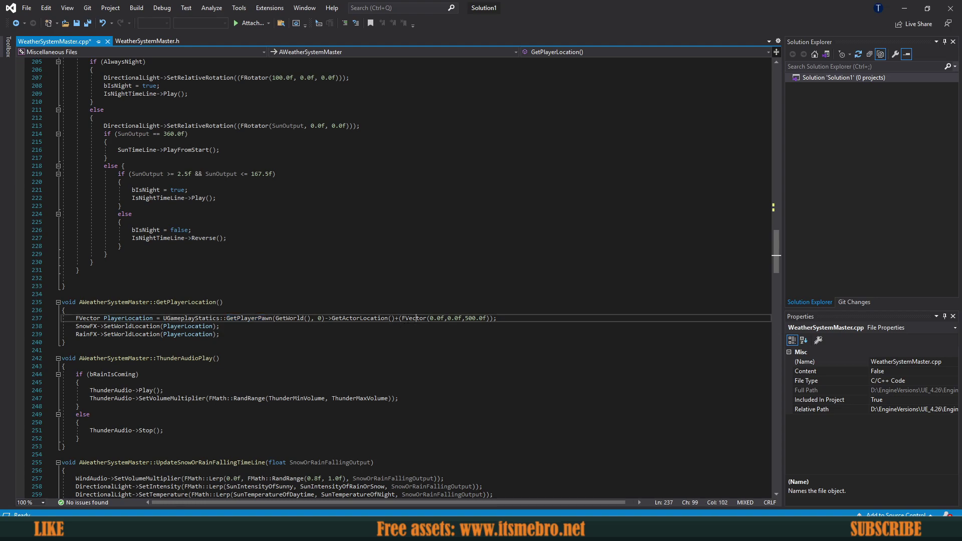
left_click_drag(465, 320, 485, 319)
left_click(413, 319)
Switch back to Unreal Editor and inspect the third-person character beneath the raised floor up close.
left_click(190, 531)
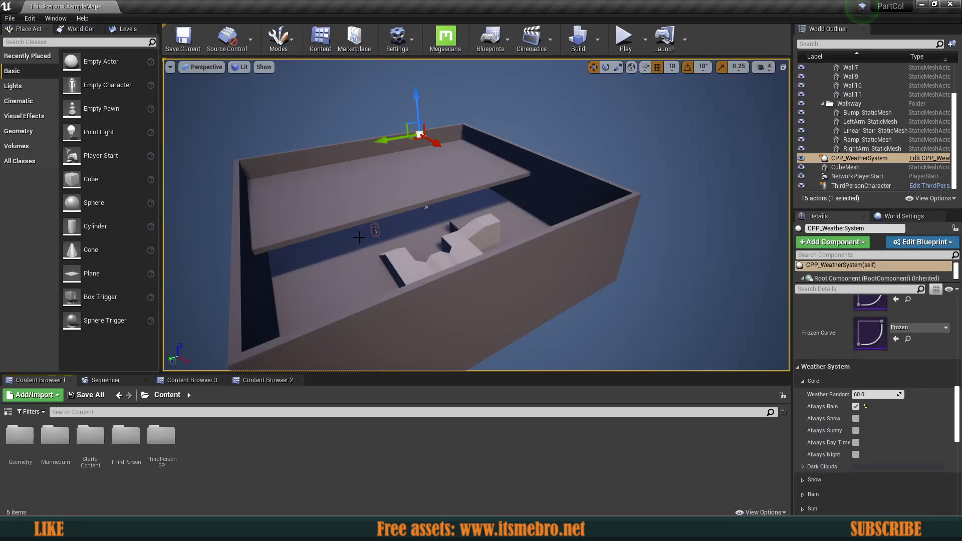
right_click_drag(360, 238, 338, 241)
key("w")
right_click_drag(388, 181, 453, 244)
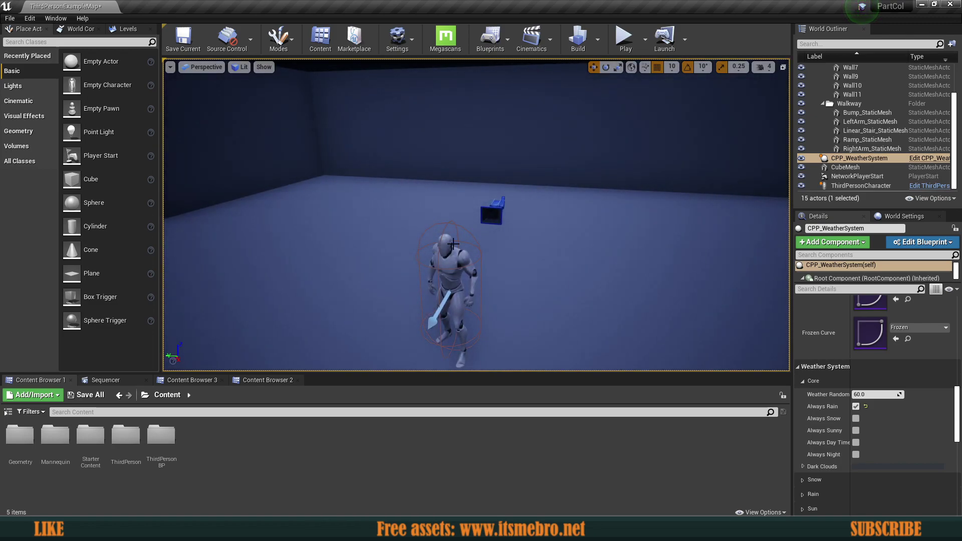
Open the FX folder under WeatherSystem Content and copy the NS_RainFall Niagara system.
key("s")
mouse_move(533, 269)
right_mouse_down()
mouse_move(506, 265)
mouse_move(533, 269)
right_mouse_up()
right_click_drag(461, 188, 473, 203)
key("s")
key("w")
key("s")
left_click(145, 396)
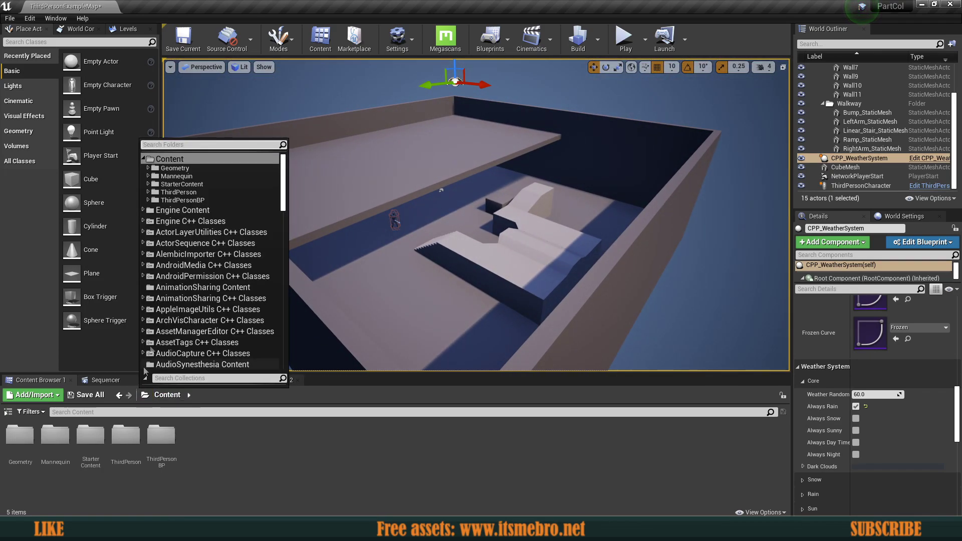
scroll(290, 221, "down", 3)
scroll(290, 220, "down", 15)
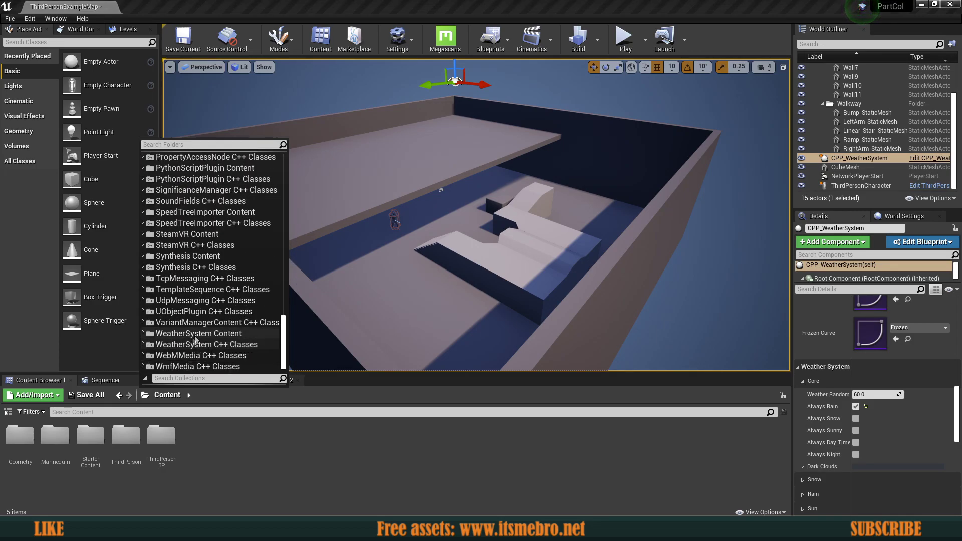
left_click(198, 333)
double_click(59, 445)
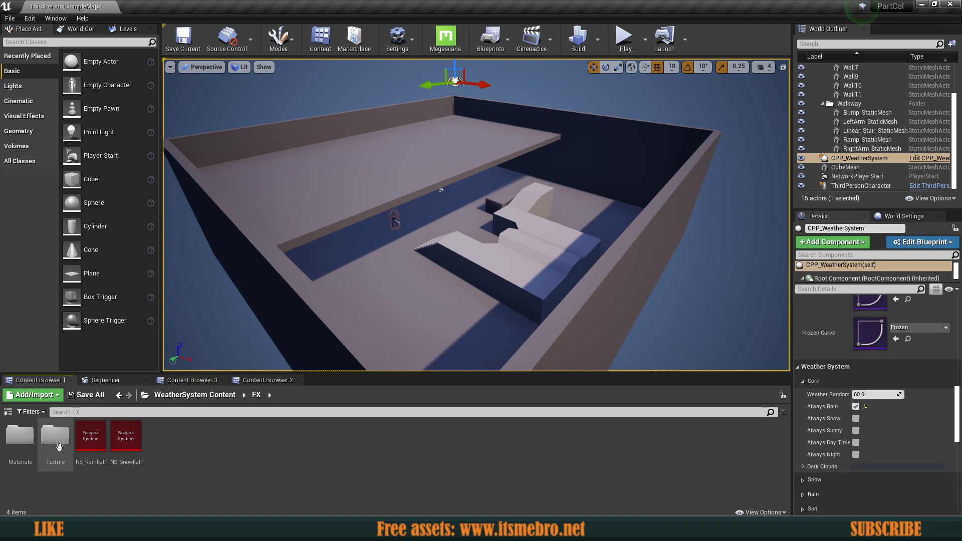
left_click(93, 443)
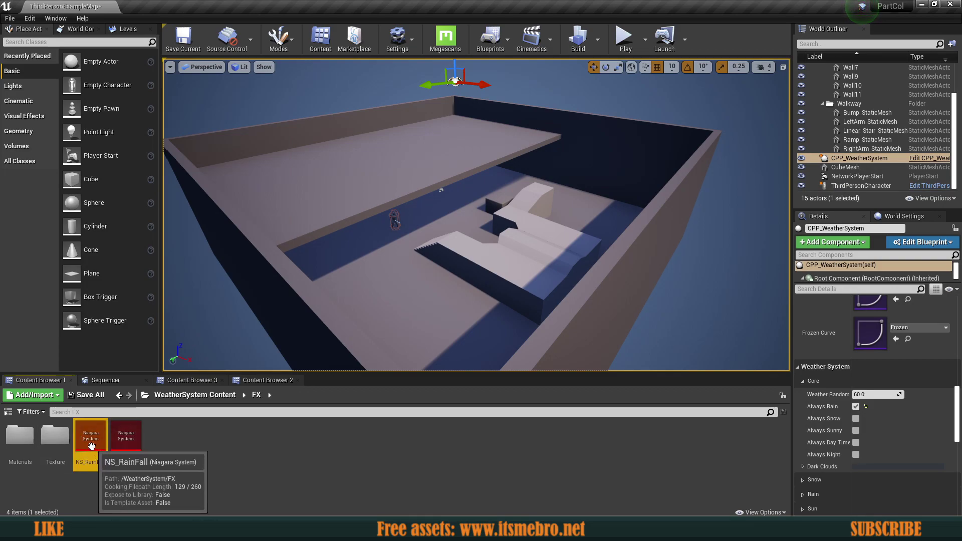
Paste the copied NS_RainFall system into the project's main Content folder.
left_click(145, 395)
left_click_drag(286, 347, 295, 171)
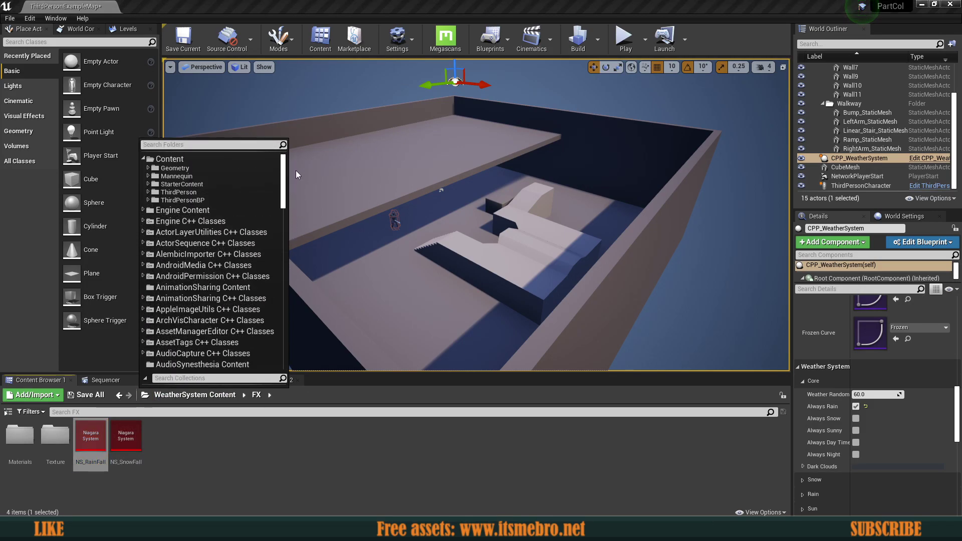
left_click(203, 160)
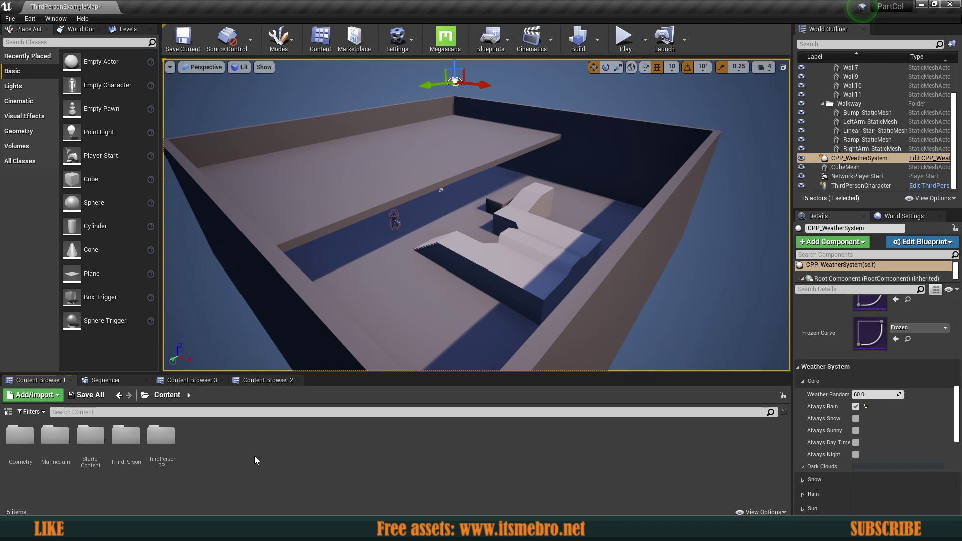
key("ctrl+v")
left_click(221, 449)
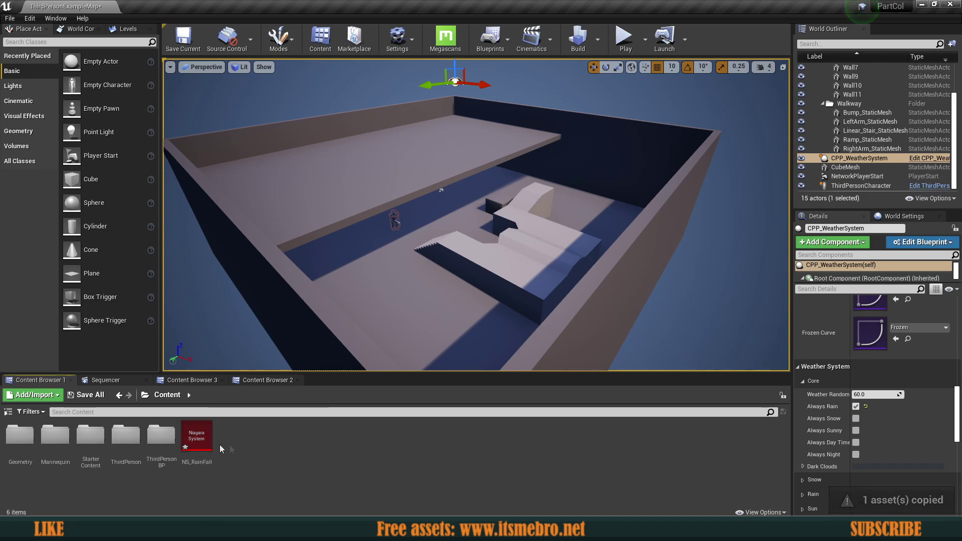
Select the CPP_WeatherSystem actor and expand its Rain FX component to reach the Niagara System setting.
right_click_drag(321, 290, 311, 279)
key("w")
key("s")
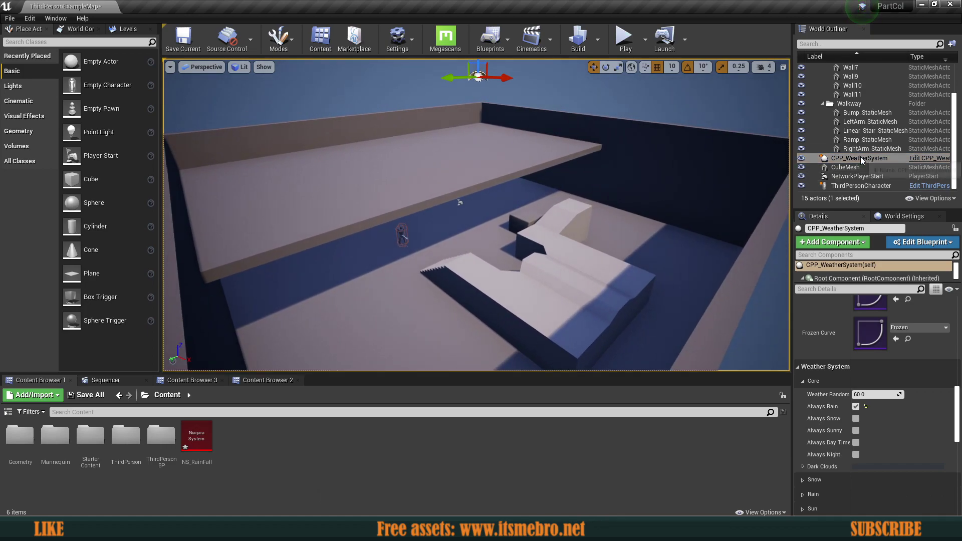
left_click(866, 140)
left_click(860, 158)
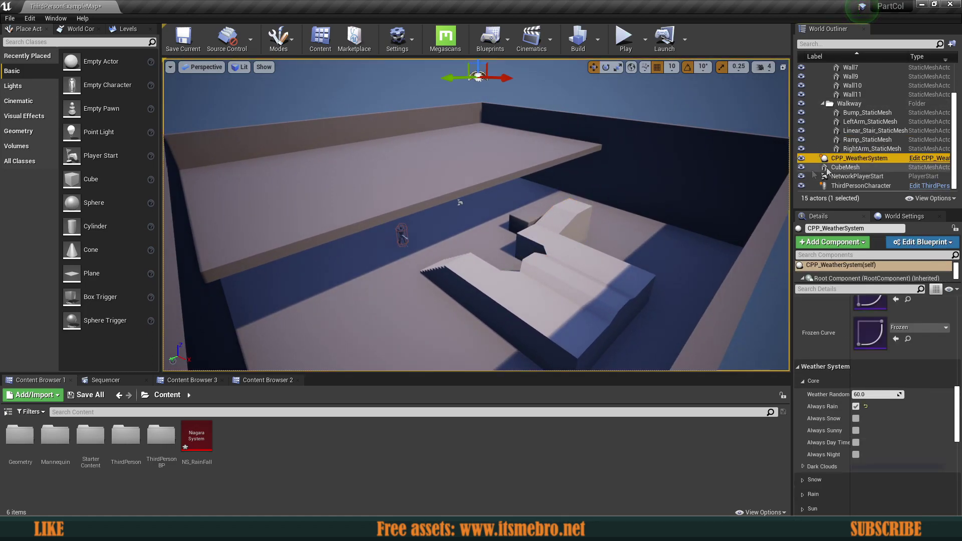
key("f")
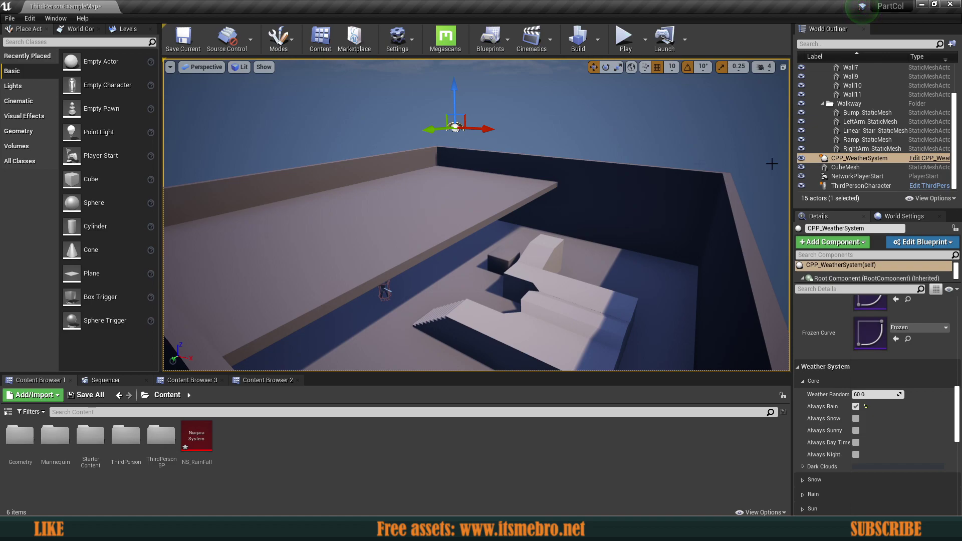
left_click(855, 159)
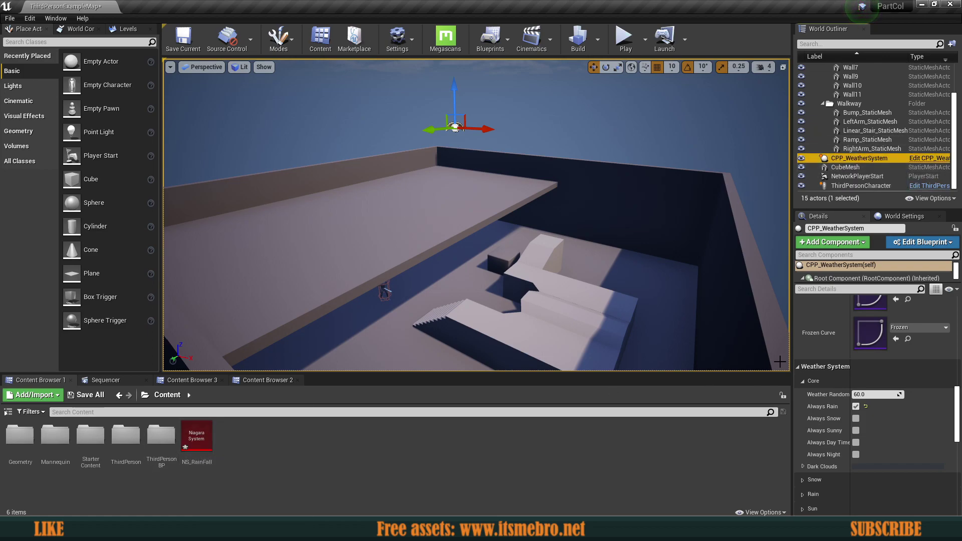
scroll(818, 380, "up", 10)
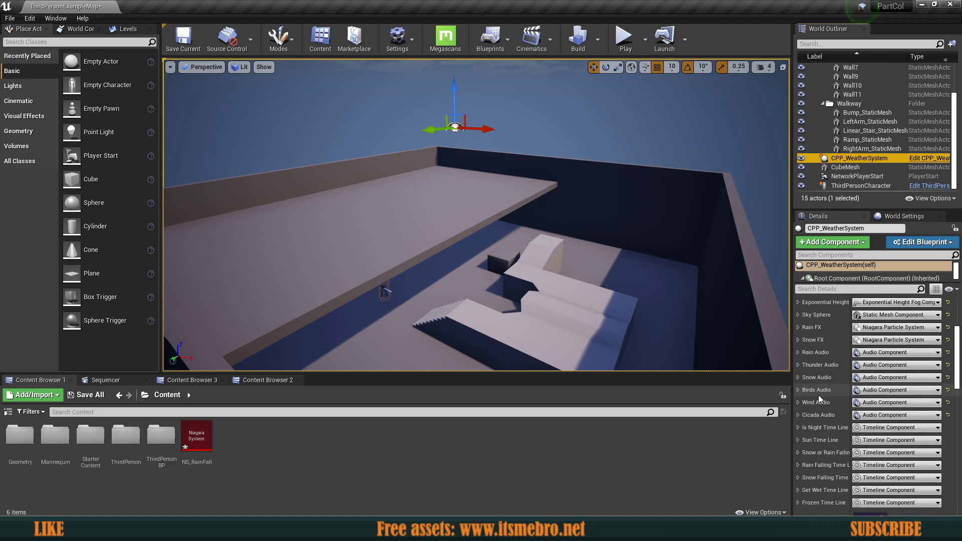
scroll(818, 395, "up", 5)
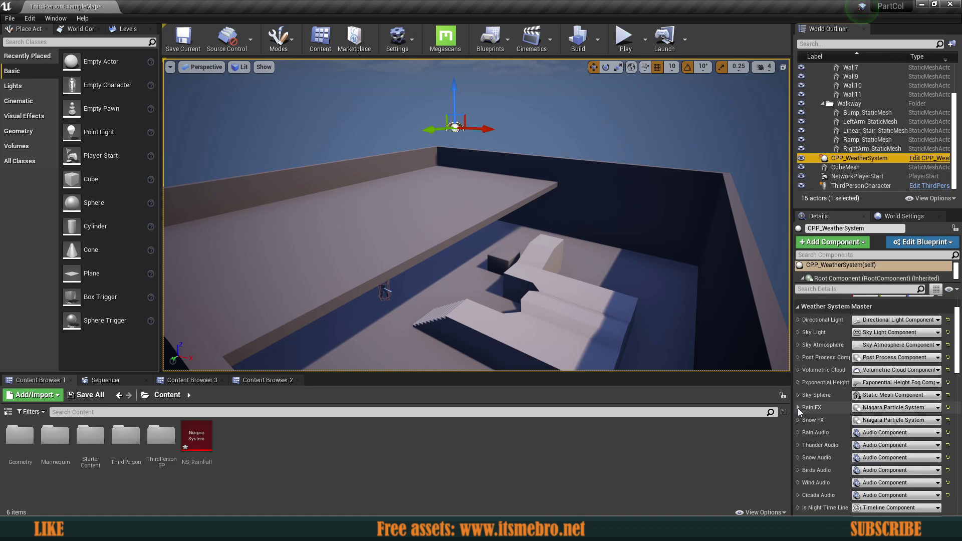
left_click(797, 408)
scroll(808, 423, "down", 2)
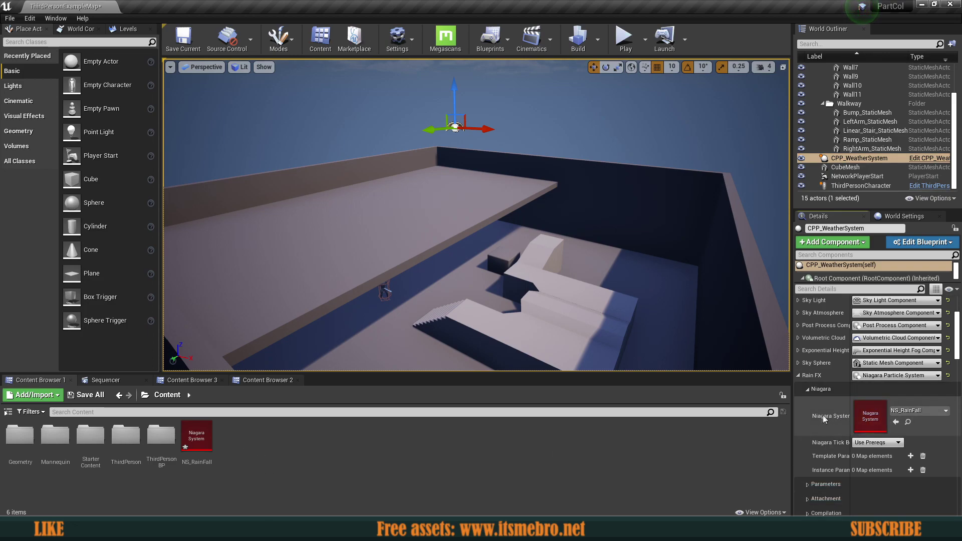
Assign the NS_RainFall copy from the Content folder as the Rain FX component's Niagara system.
left_click(907, 422)
left_click_drag(196, 435, 283, 456)
left_click(603, 459)
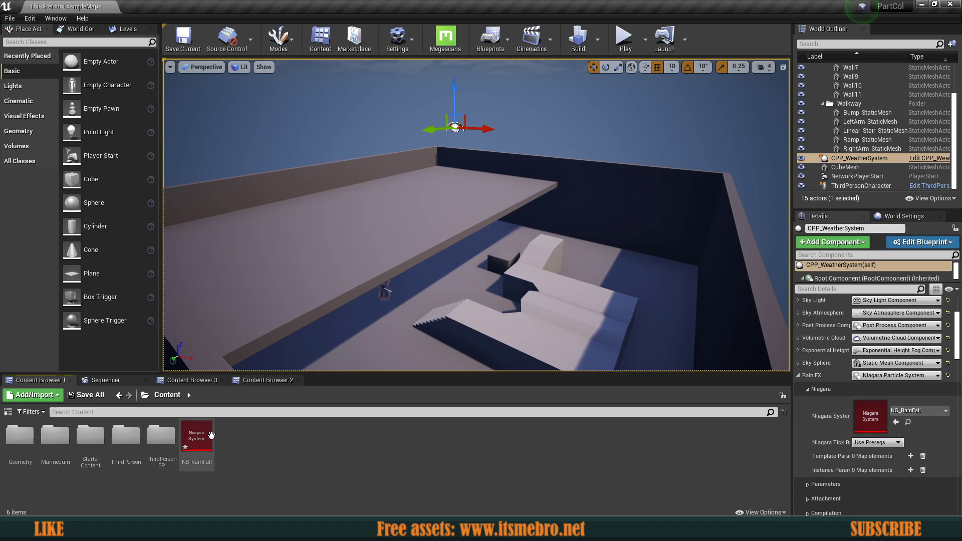
left_click_drag(196, 440, 877, 419)
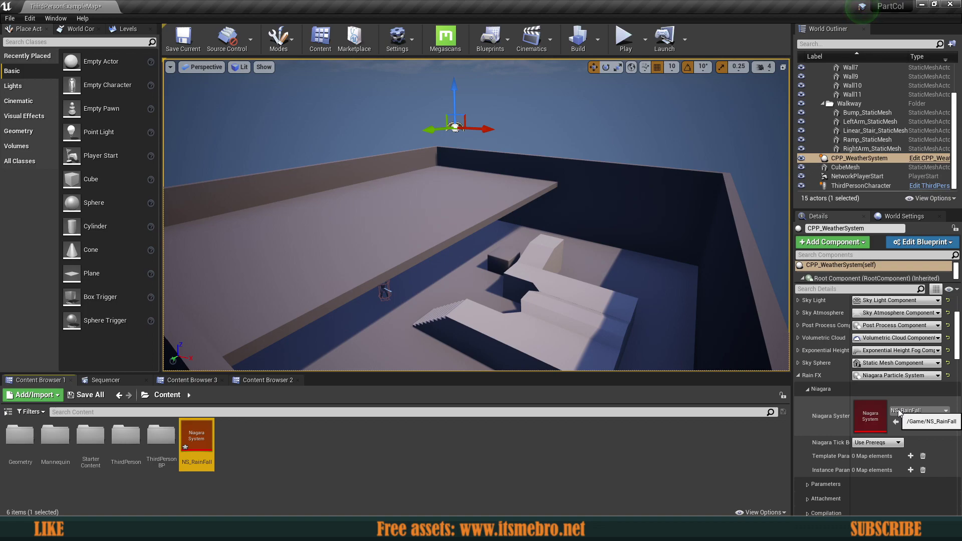
left_click(376, 458)
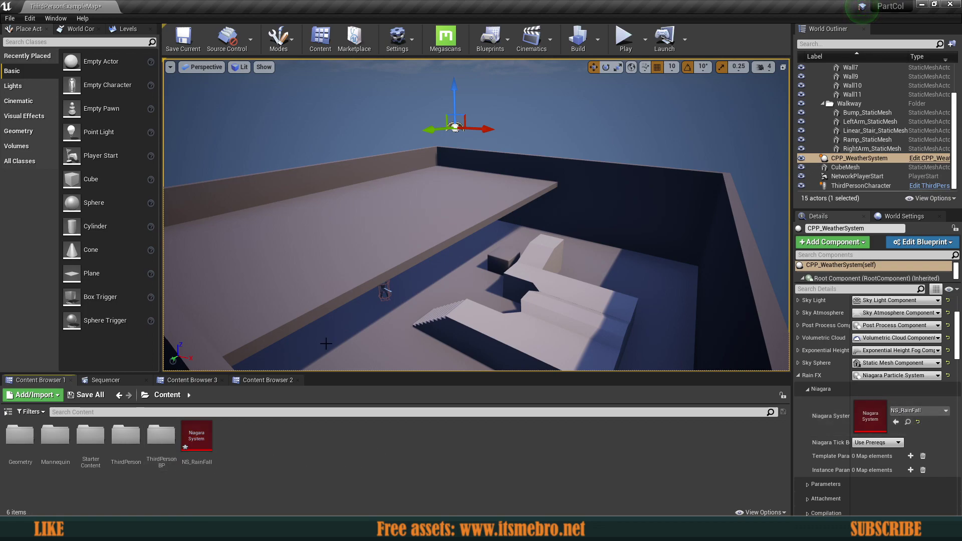
Play the level, run the character around beneath the raised floor to check the rain, and end the session.
left_click(625, 44)
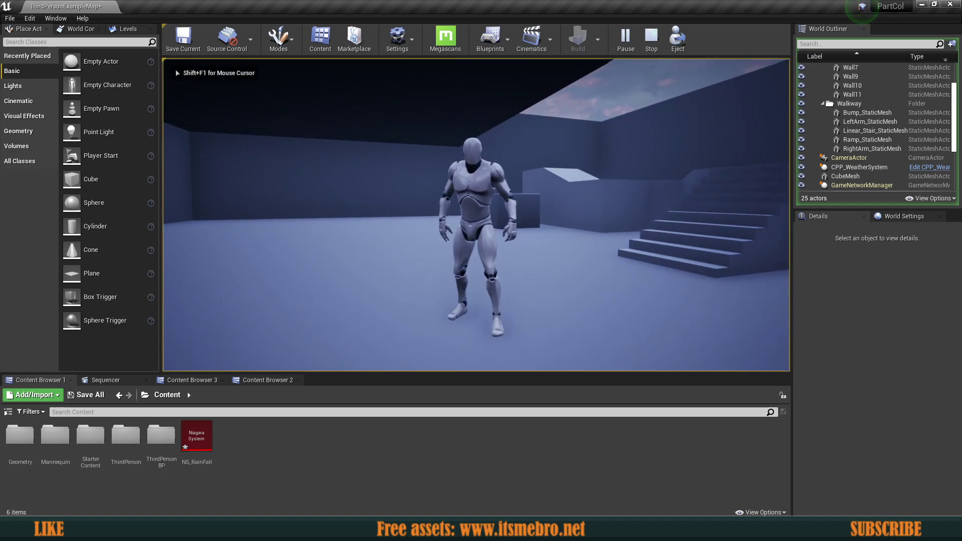
key("d")
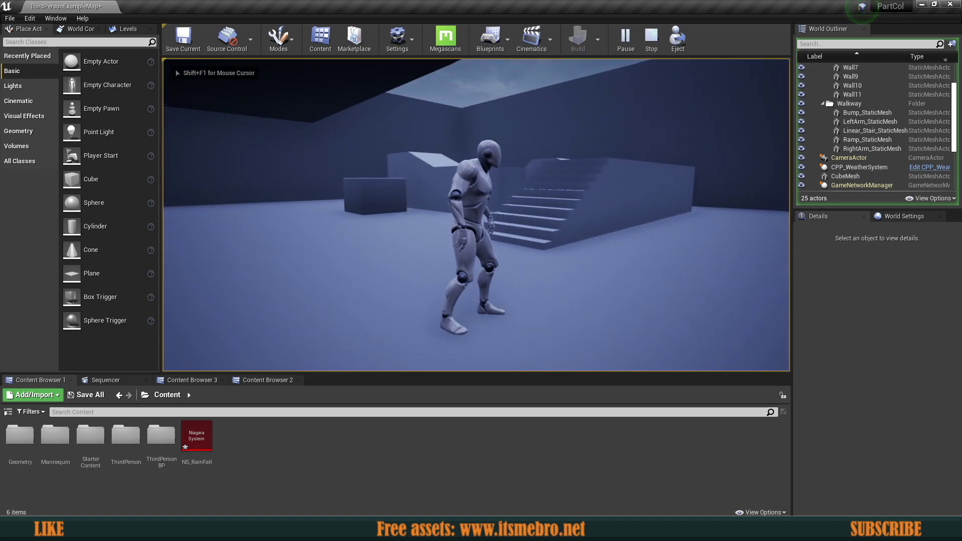
key("a")
key("a")
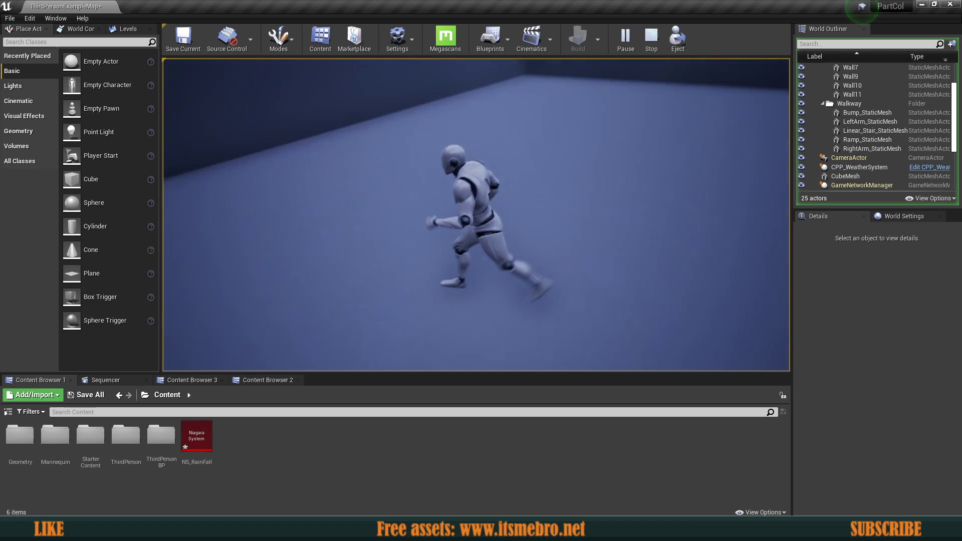
key("a")
key("shift+F1")
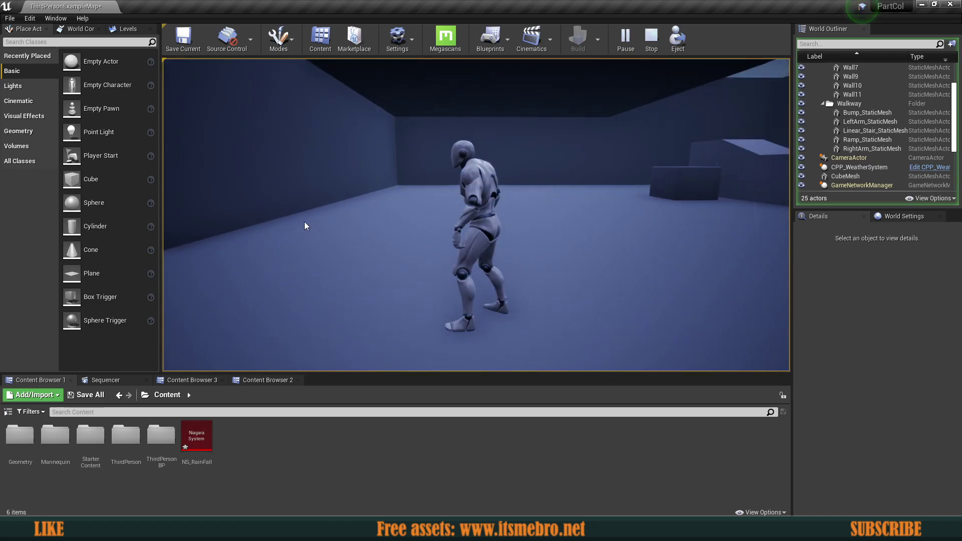
key("Escape")
Open the NS_RainFall copy from the Content folder and look over its FX_RainFog and FX_RainFall_02 emitters.
left_click(254, 464)
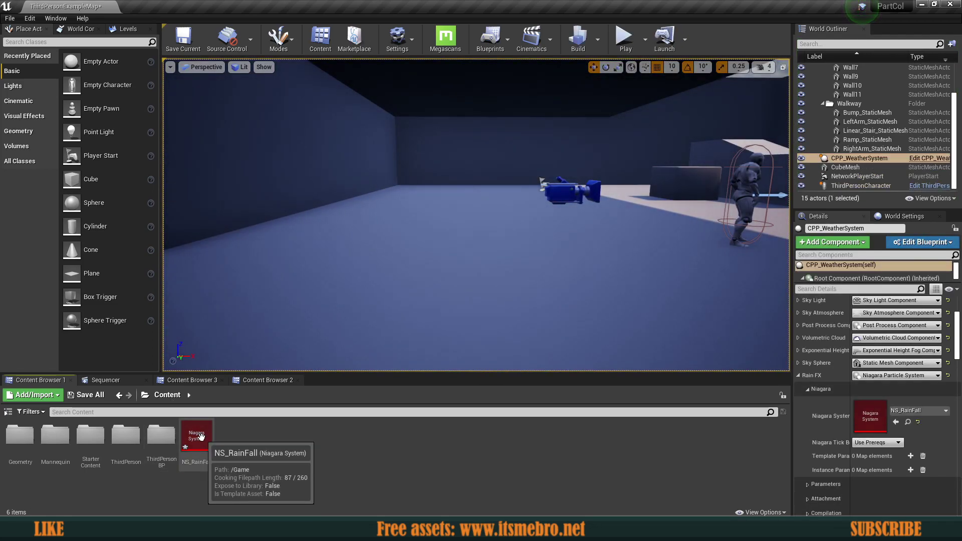
double_click(201, 437)
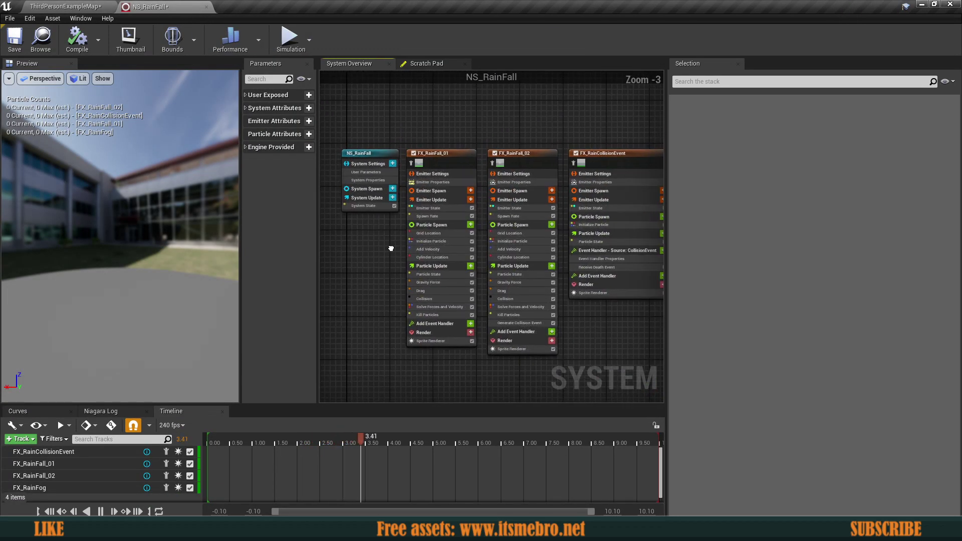
scroll(523, 167, "up", 2)
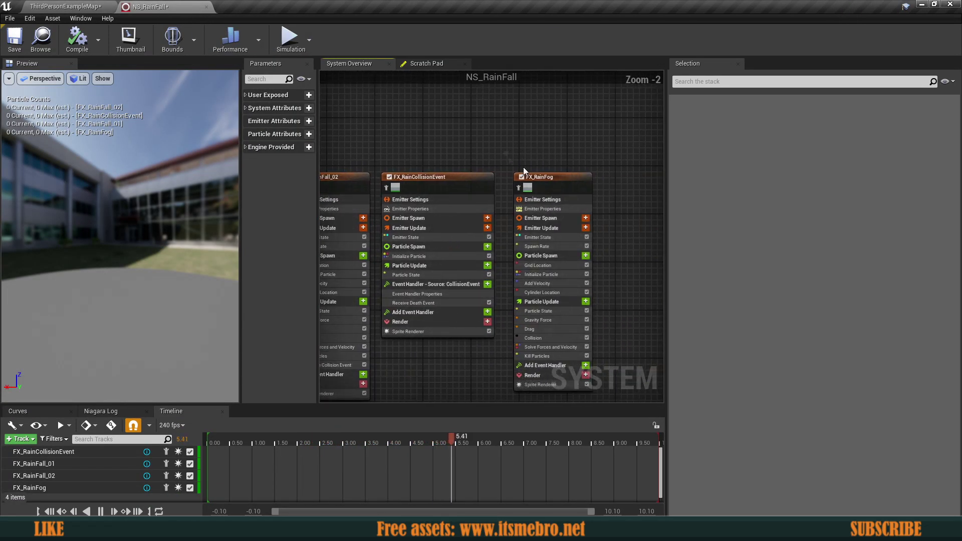
left_click(535, 179)
scroll(551, 166, "up", 2)
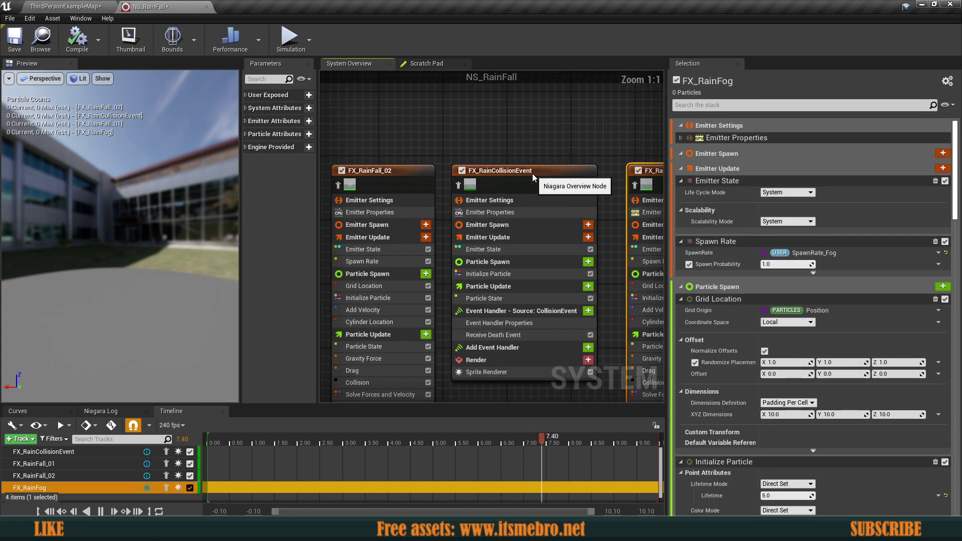
left_click(477, 187)
right_click_drag(399, 181, 589, 170)
left_click(589, 170)
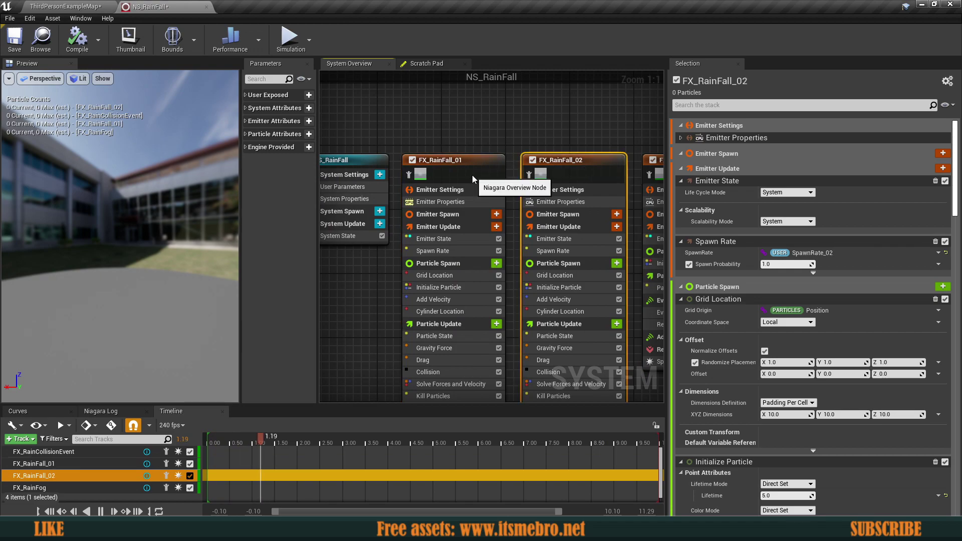
Set the Z offset of the Cylinder Location module in the FX_RainFall_01 emitter to 800.
left_click(472, 176)
left_click(542, 125)
scroll(542, 125, "down", 1)
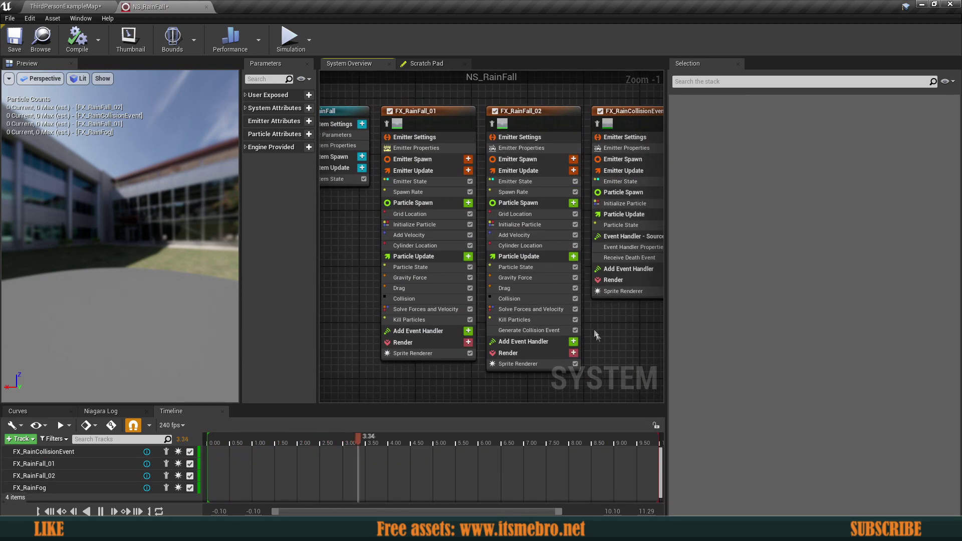
scroll(592, 320, "up", 1)
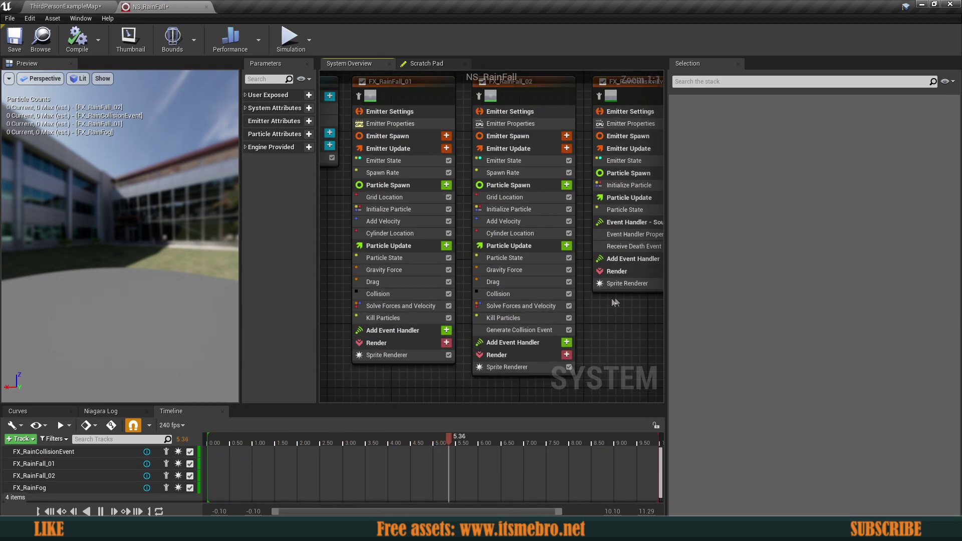
right_click_drag(592, 301, 585, 334)
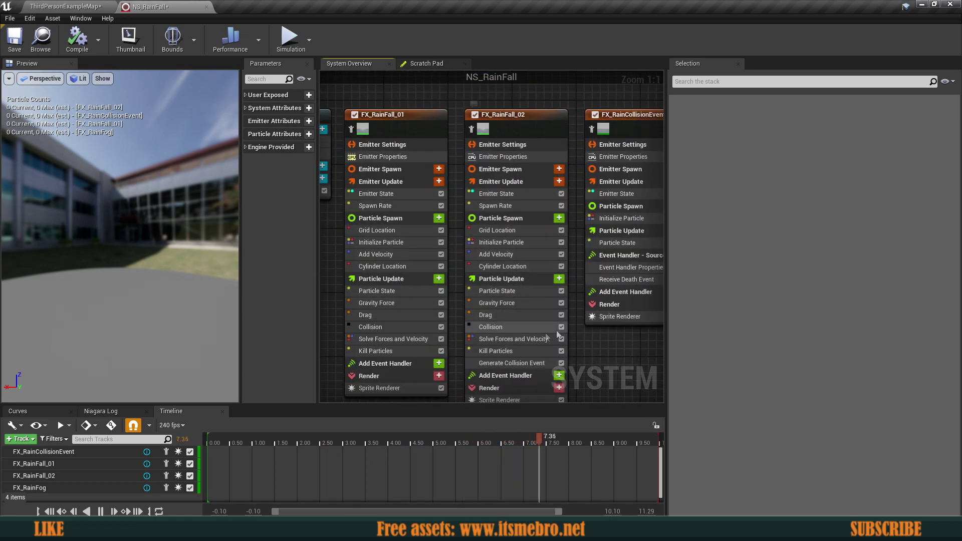
mouse_move(608, 360)
right_mouse_down()
mouse_move(588, 345)
mouse_move(596, 348)
right_mouse_up()
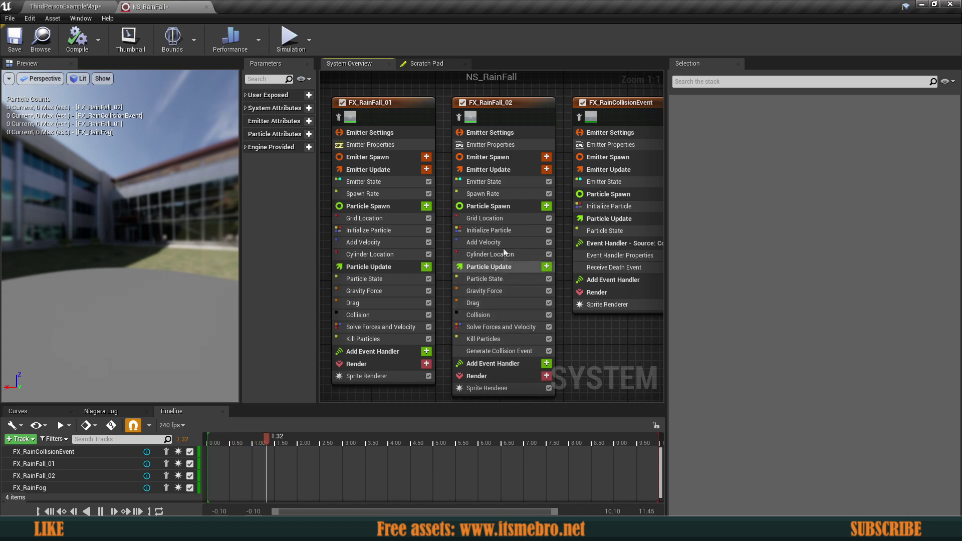
left_click(515, 207)
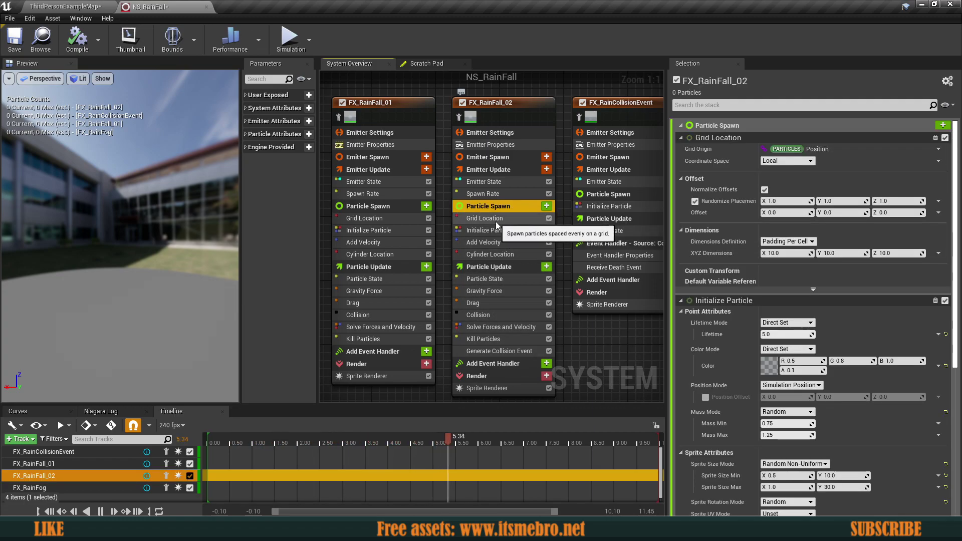
left_click(489, 255)
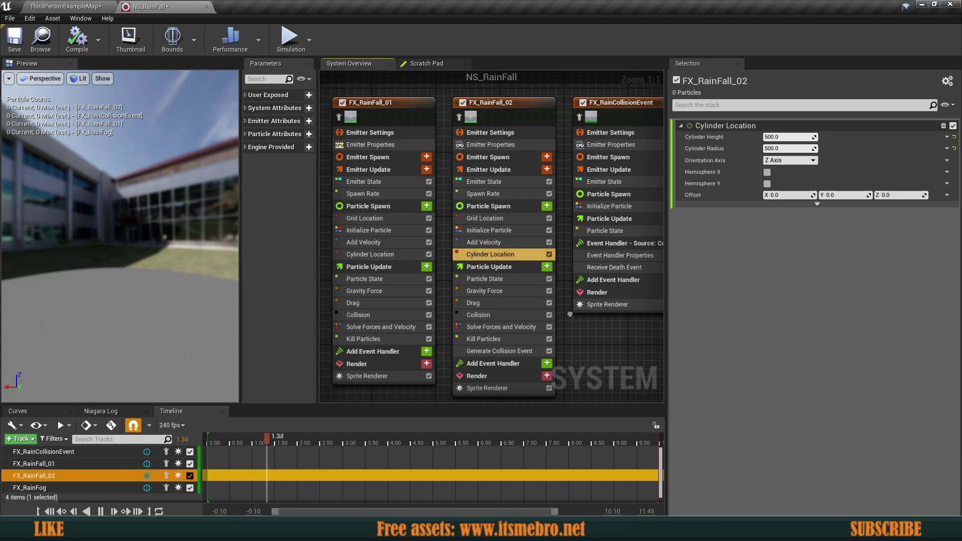
right_click_drag(571, 330, 588, 336)
left_click(513, 260)
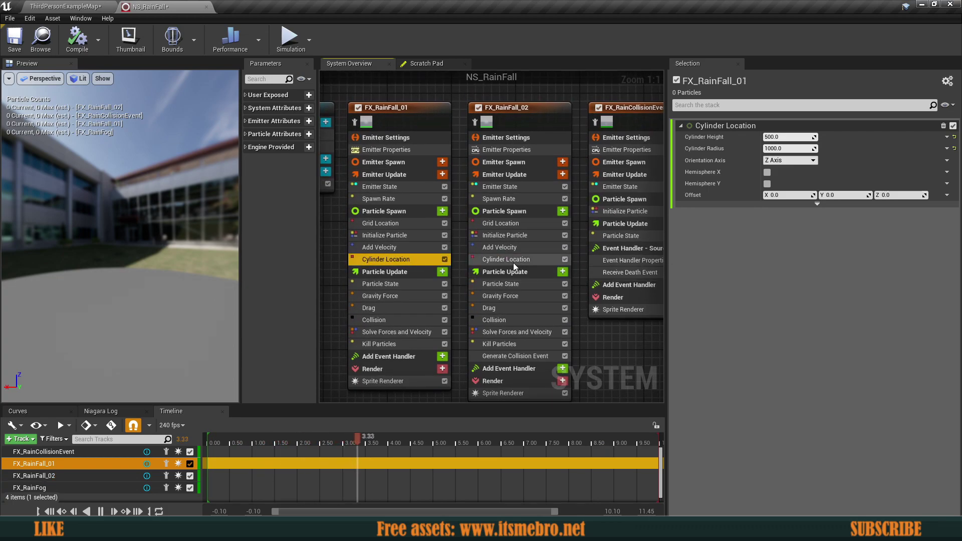
left_click(442, 261)
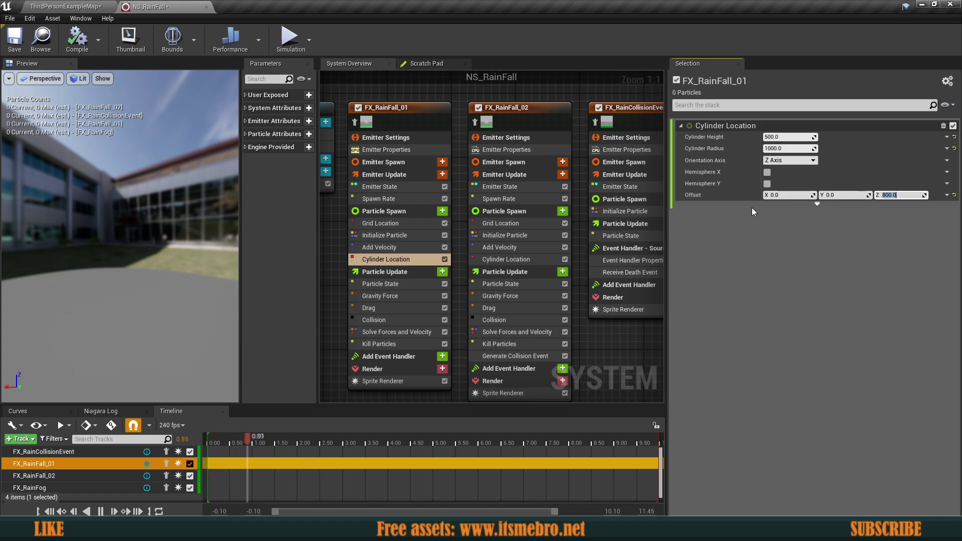
Set the Z offset of the Cylinder Location module in the FX_RainFall_02 emitter to 800.
left_click(506, 259)
left_click(902, 195)
type("800.0")
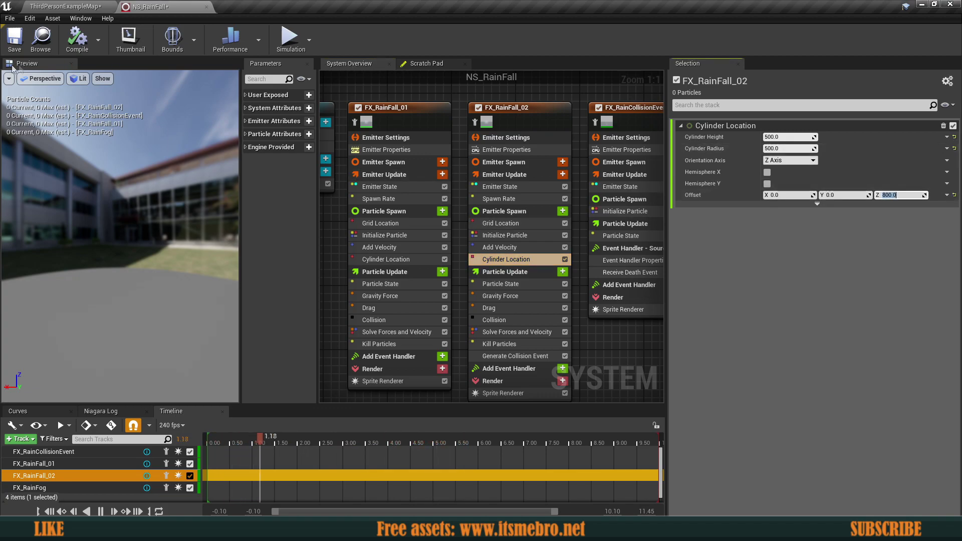
Save the NS_RainFall effect and play the level, running the character around beneath the raised floor to check the rain.
left_click(15, 40)
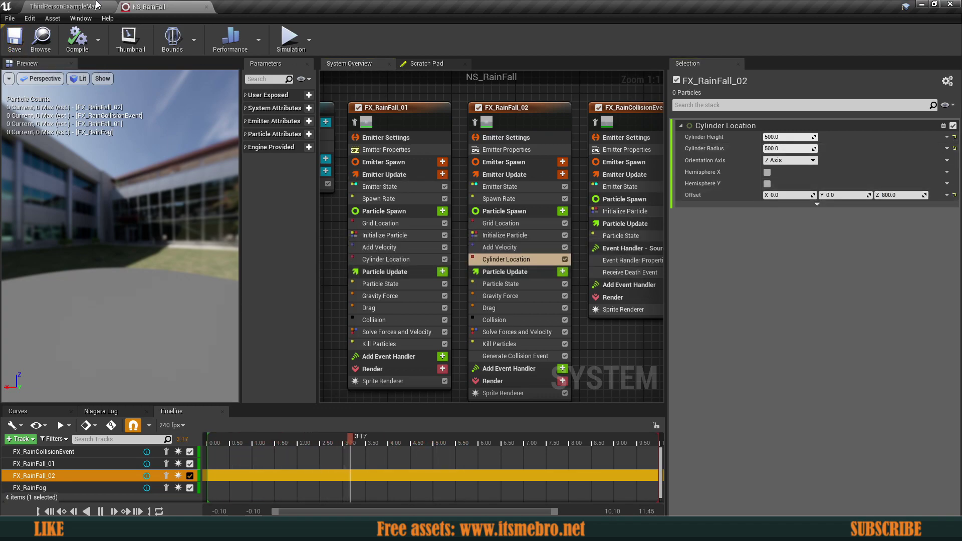
left_click(97, 5)
left_click(621, 33)
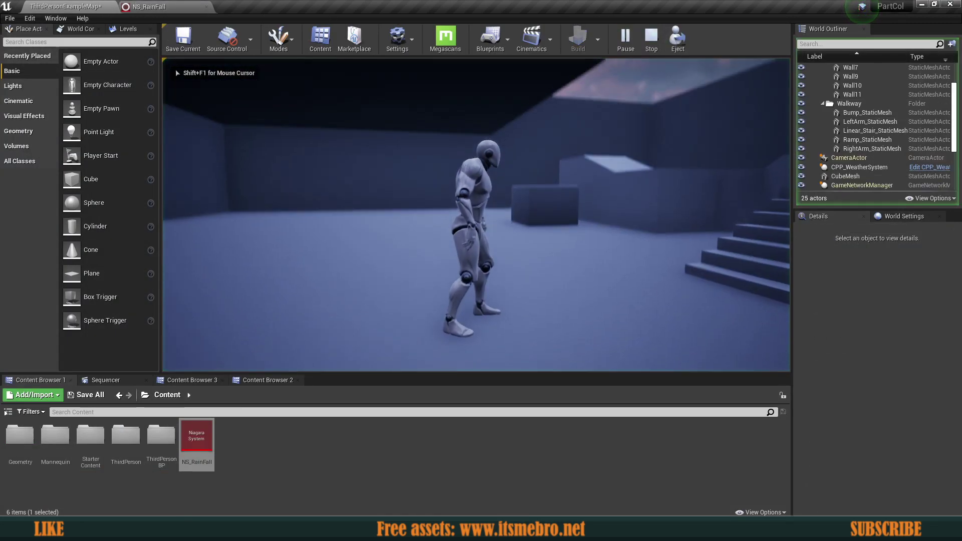
key("a")
key("d")
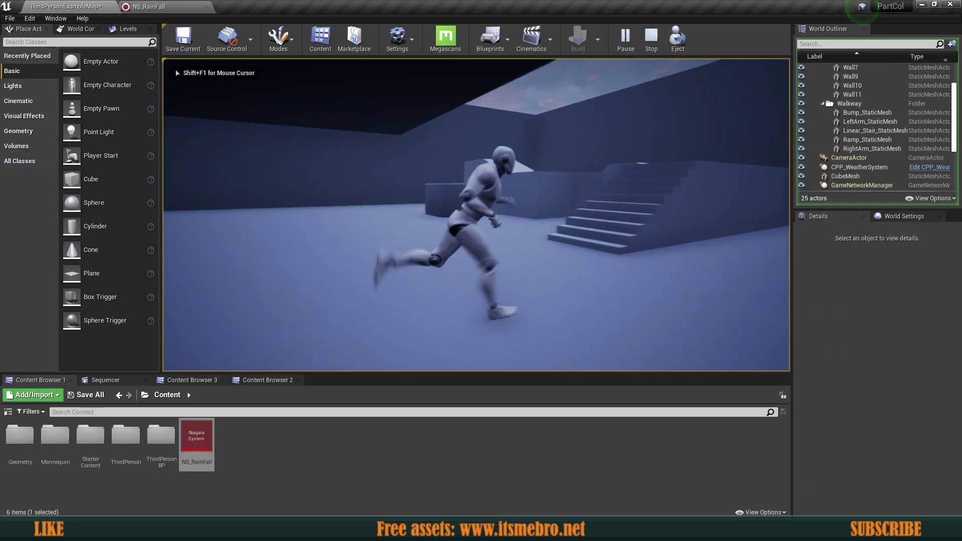
key("a")
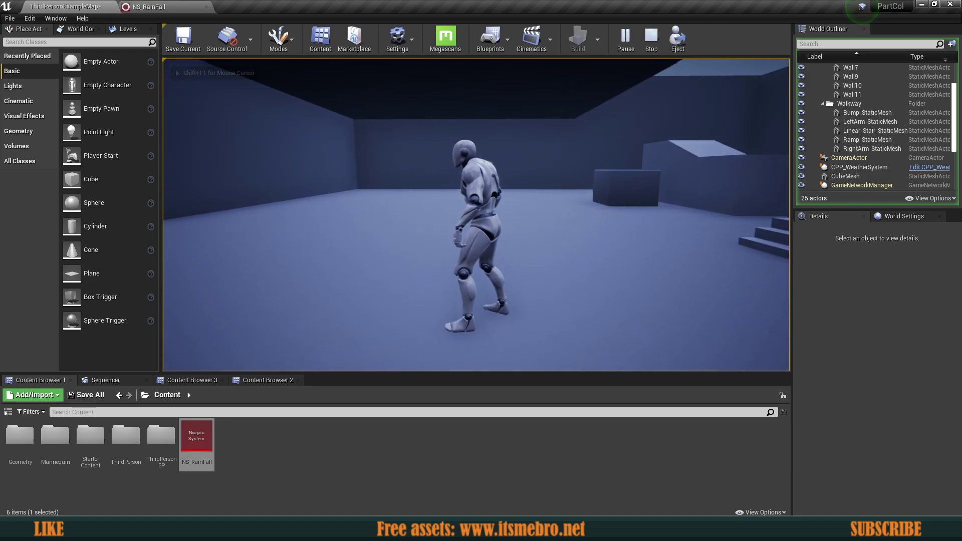
key("a")
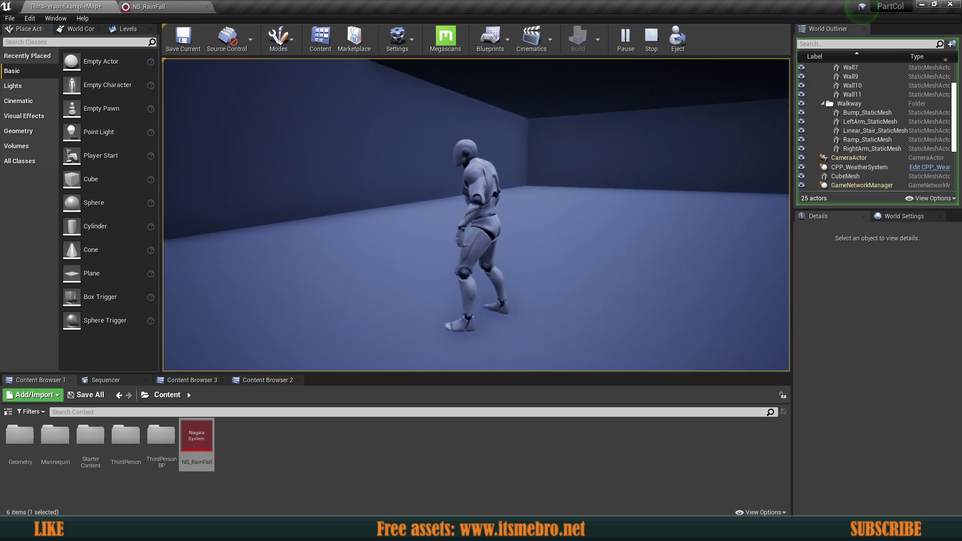
key("w")
key("a")
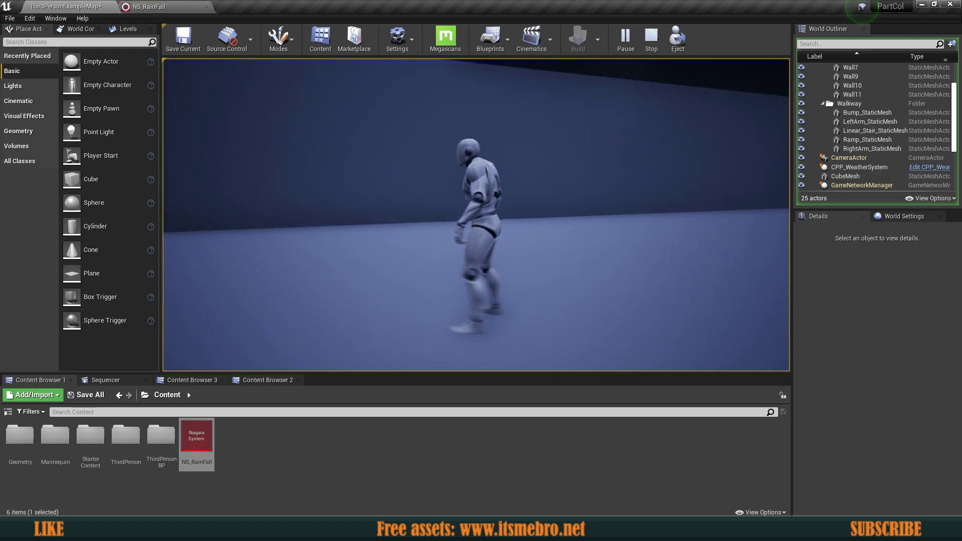
key("s")
key("a")
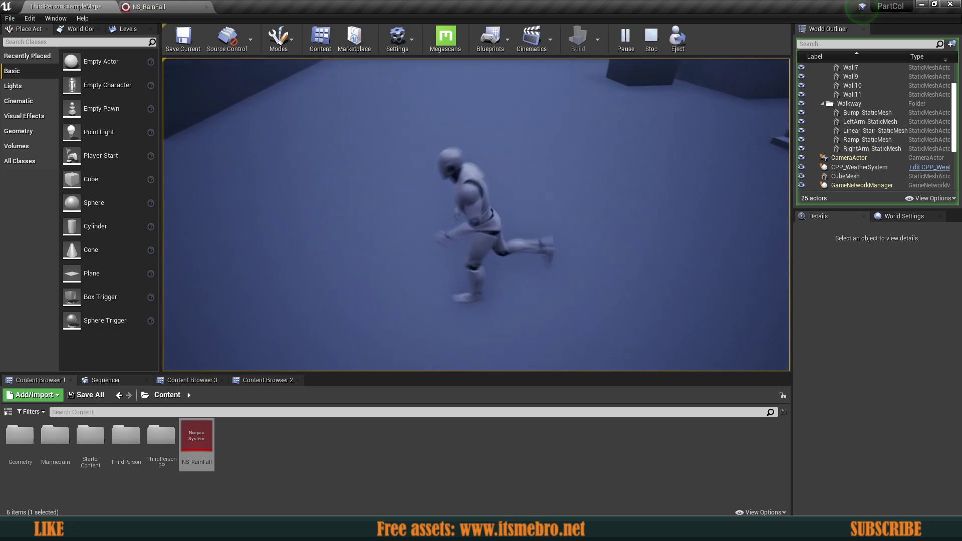
Run the character out into the open area by the walkway to inspect the rain, jump, and end the play session.
key("d")
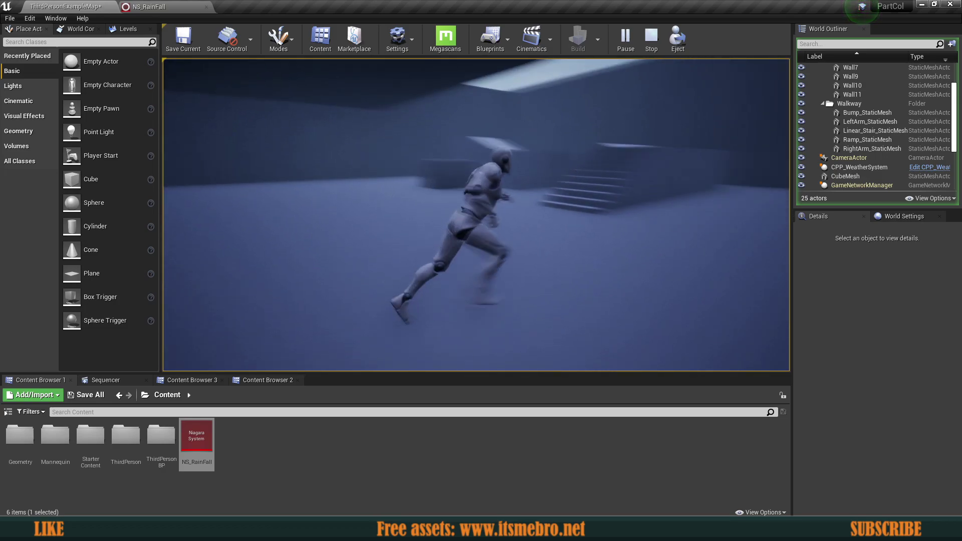
key("w")
key("d")
key("w")
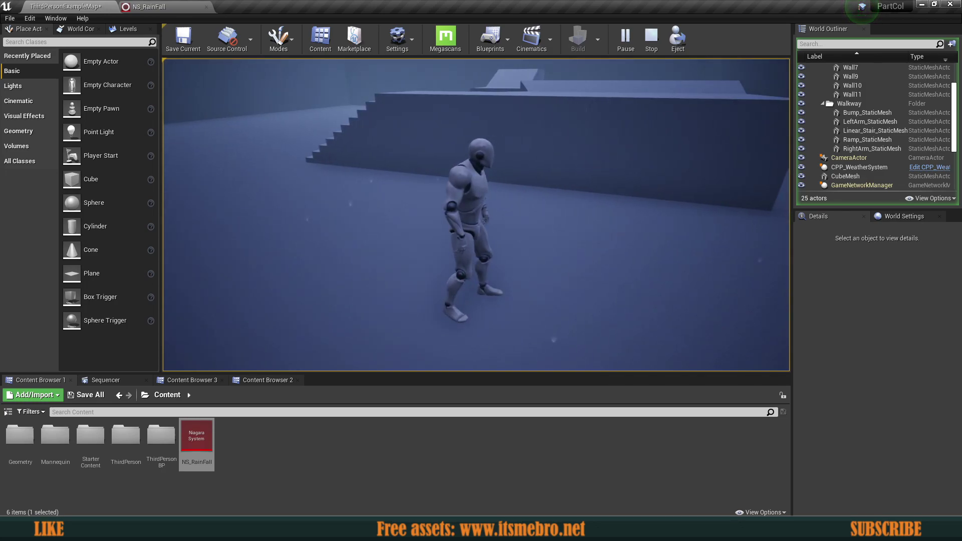
key("w")
key("a")
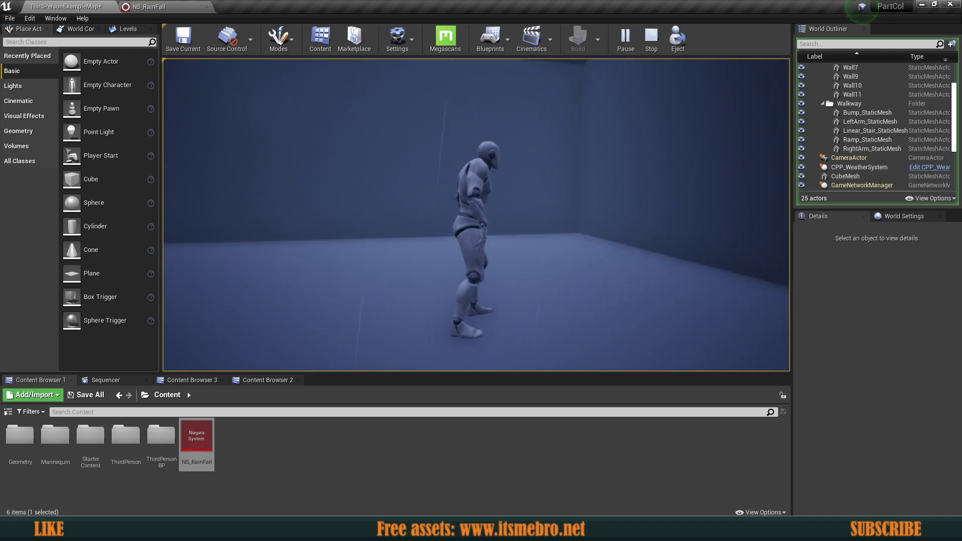
key("w")
key("space")
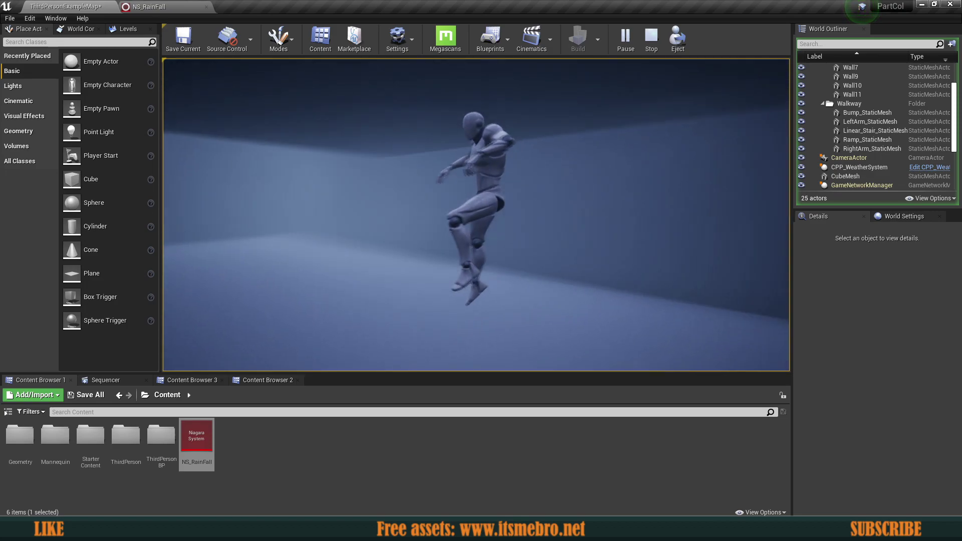
key("Escape")
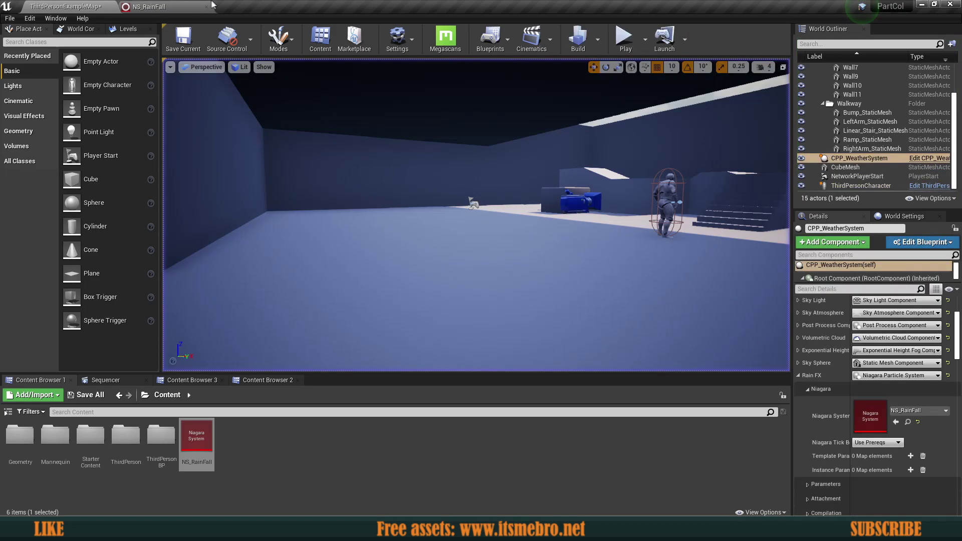
Set the Cylinder Location Z offset to 1000 in both the FX_RainFall_01 and FX_RainFall_02 emitters of NS_RainFall.
left_click(192, 6)
left_click(386, 259)
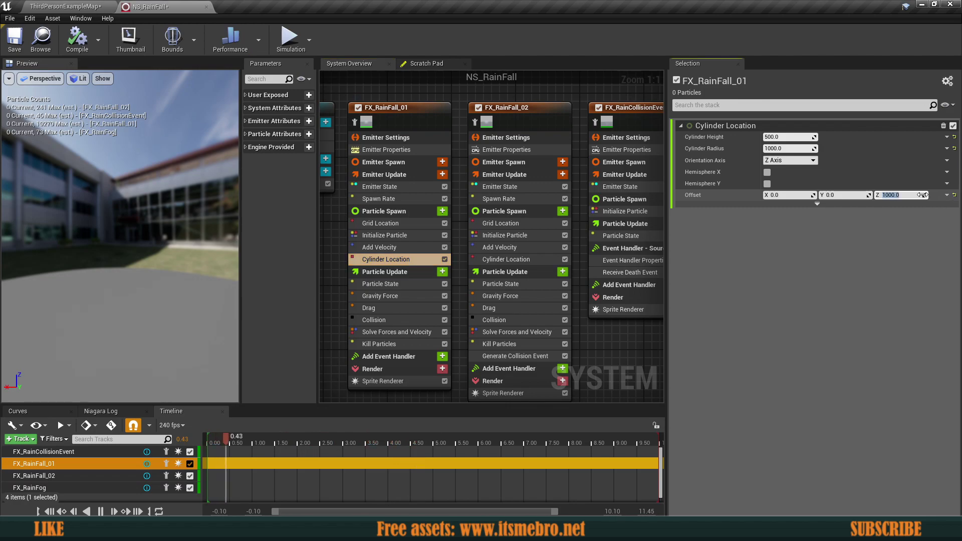
left_click(506, 259)
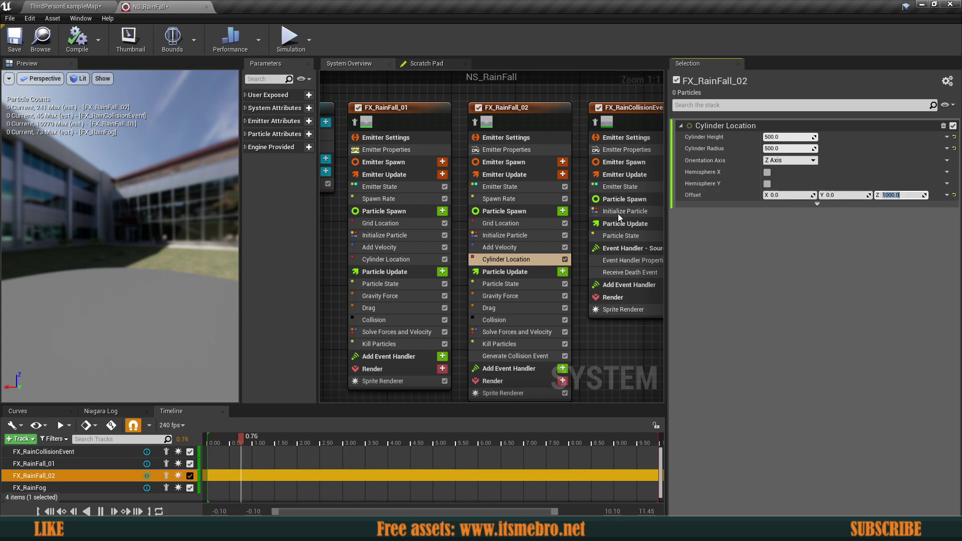
Review the Emitter Properties, Grid Location, Particle Spawn, Initialize Particle and Cylinder Location settings across the FX_RainFall_01 and FX_RainFall_02 emitters.
right_click(570, 232)
right_click_drag(580, 212, 605, 221)
left_click(419, 131)
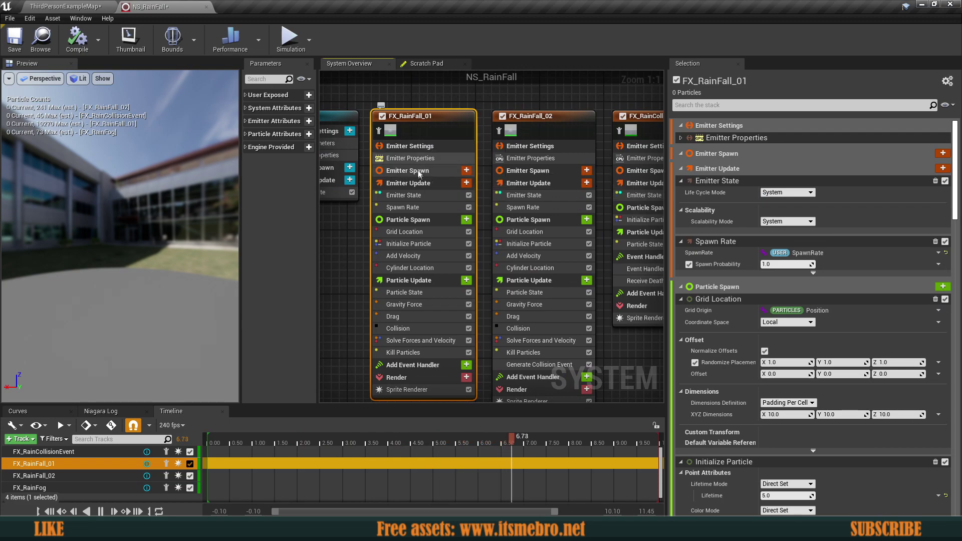
left_click(412, 146)
left_click(412, 159)
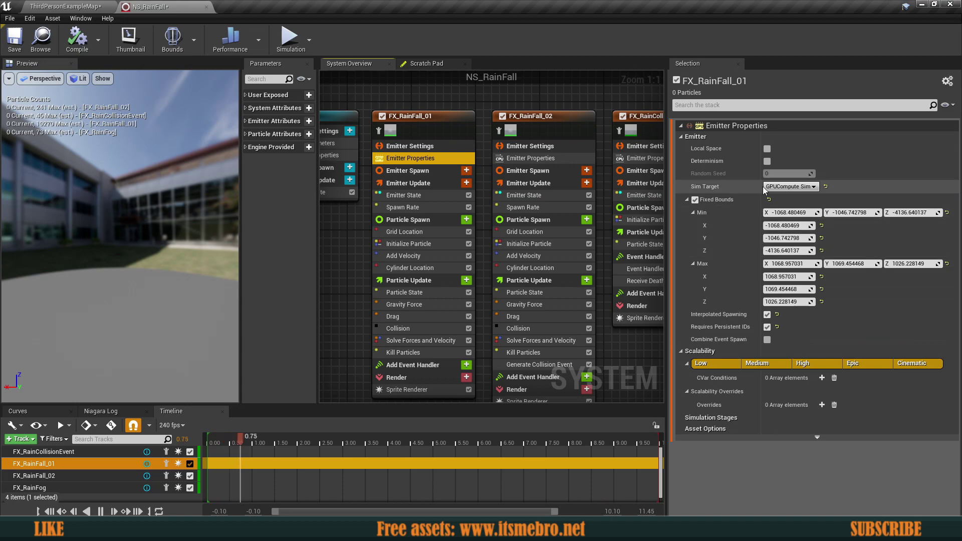
left_click(412, 232)
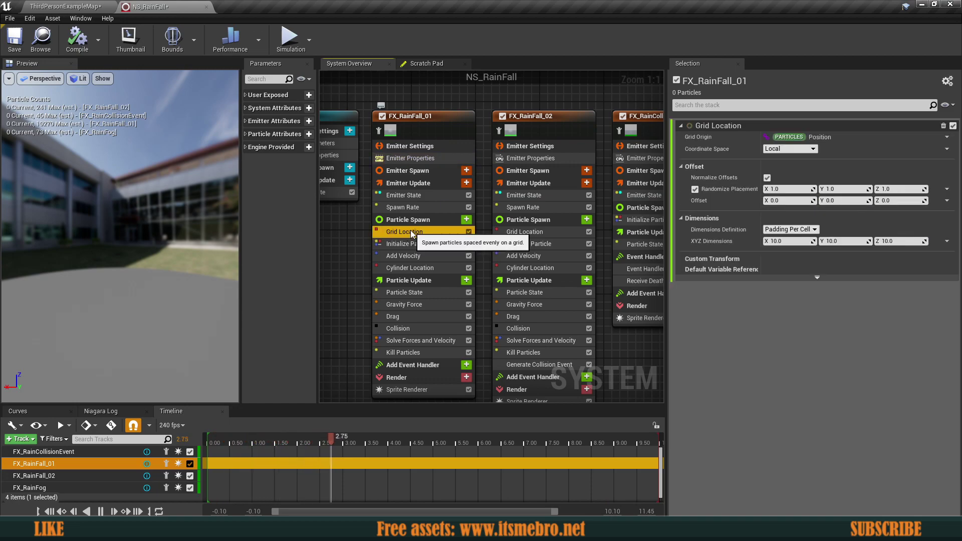
left_click(411, 221)
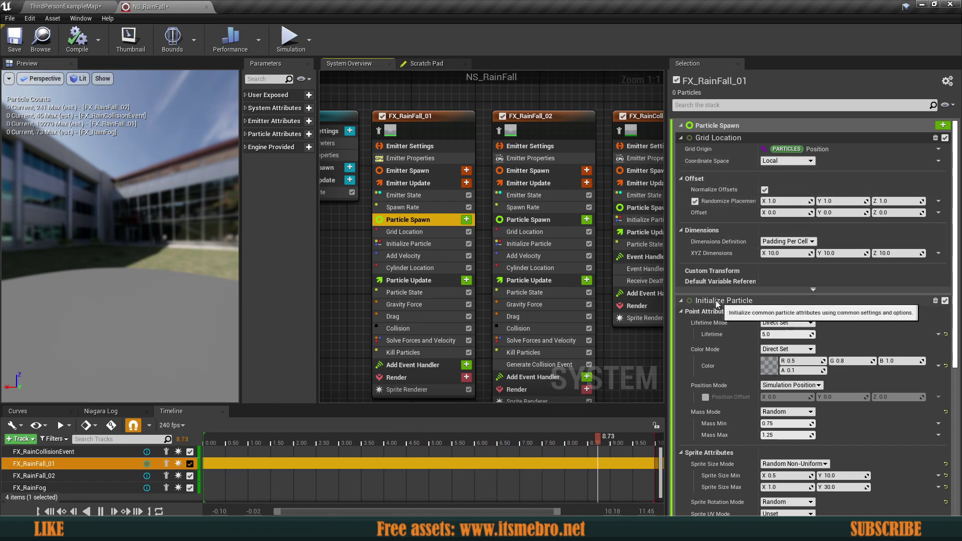
left_click(394, 245)
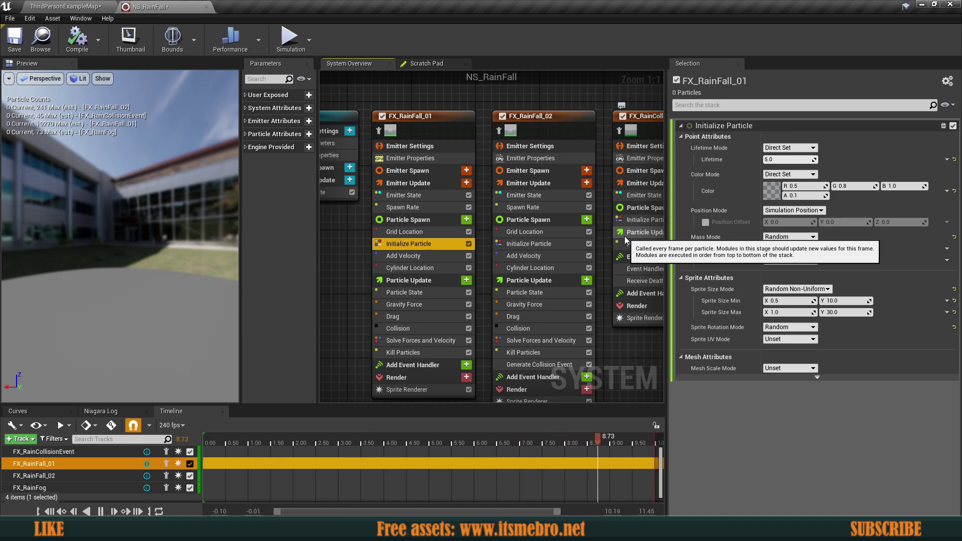
left_click(565, 243)
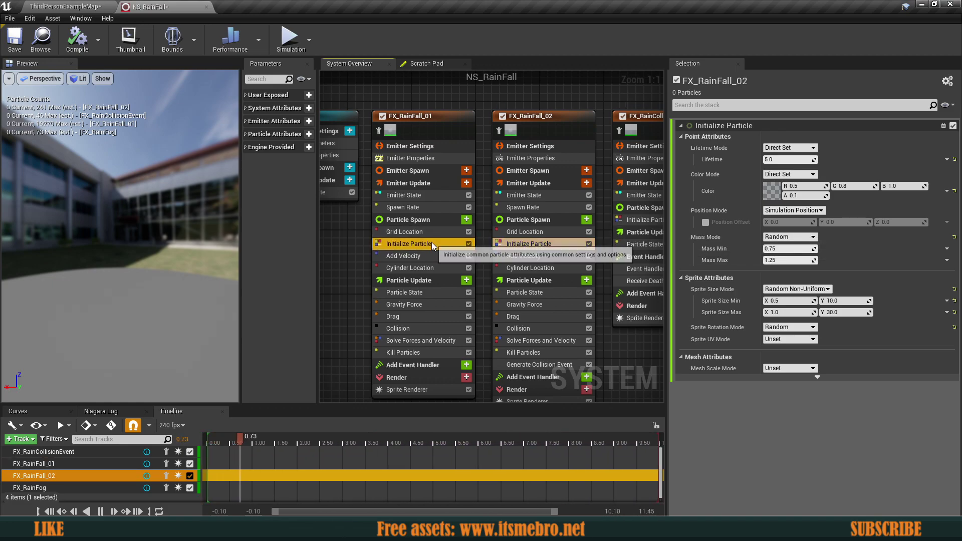
left_click(539, 269)
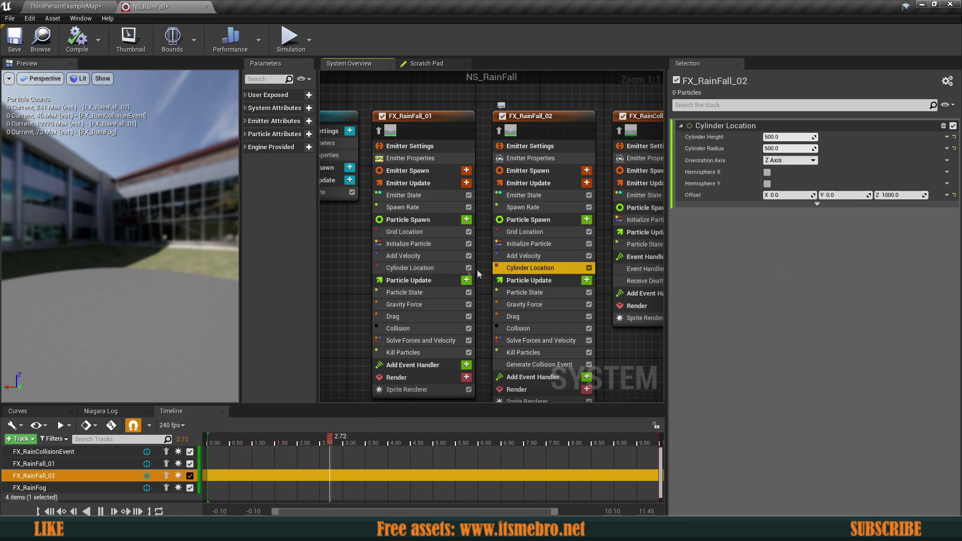
left_click(443, 269)
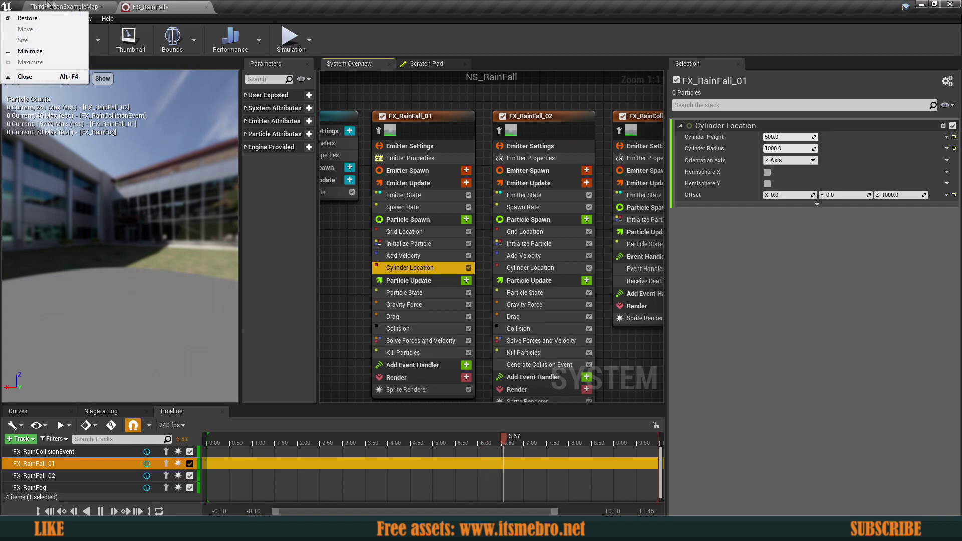
Play the level again and move and jump the character beneath the raised floor to check whether rain falls there.
left_click(65, 7)
left_click(624, 37)
key("s")
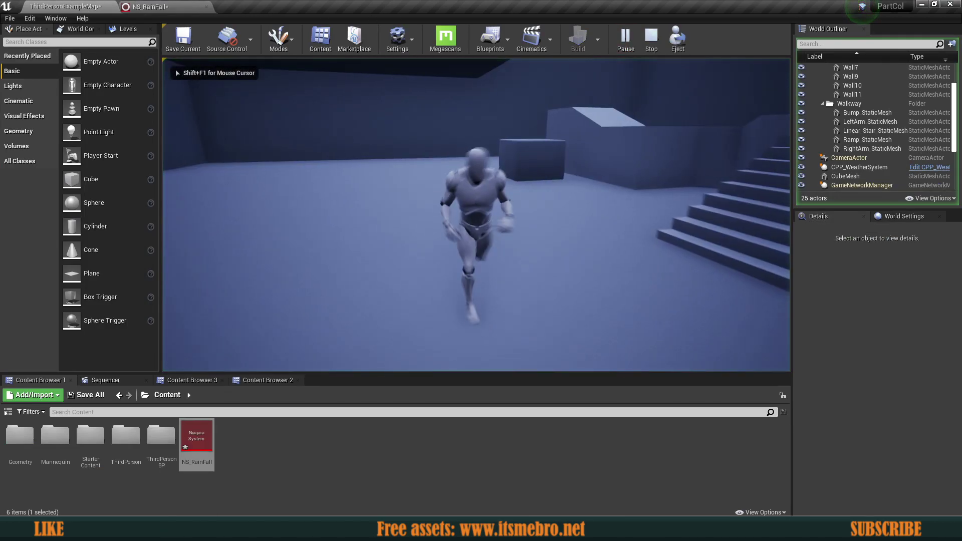
key("a")
key("w")
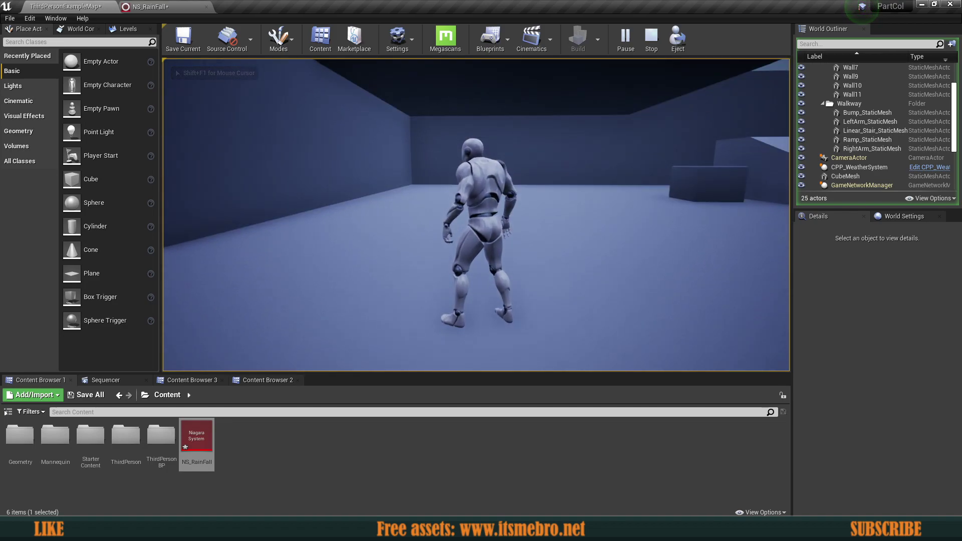
key("s")
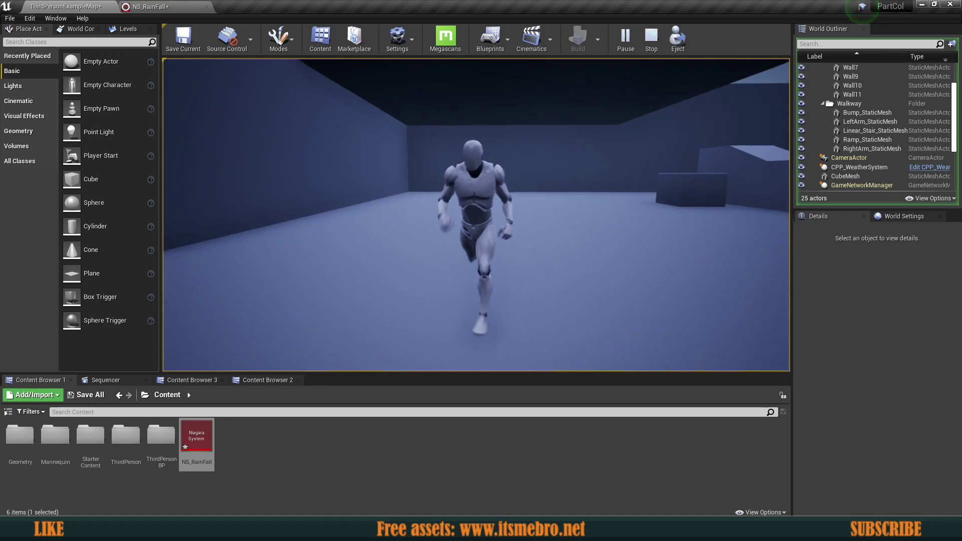
key("a")
key("space")
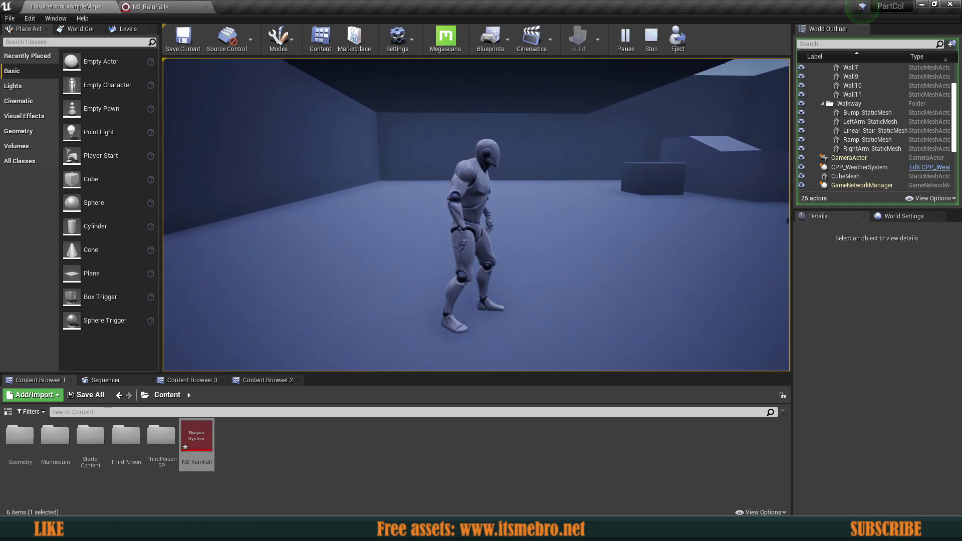
key("s")
key("a")
key("space")
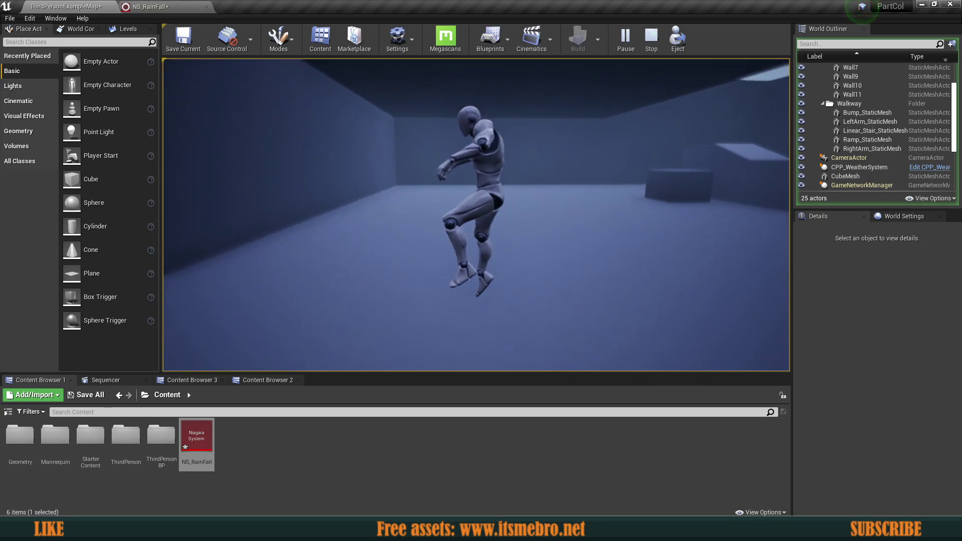
key("s")
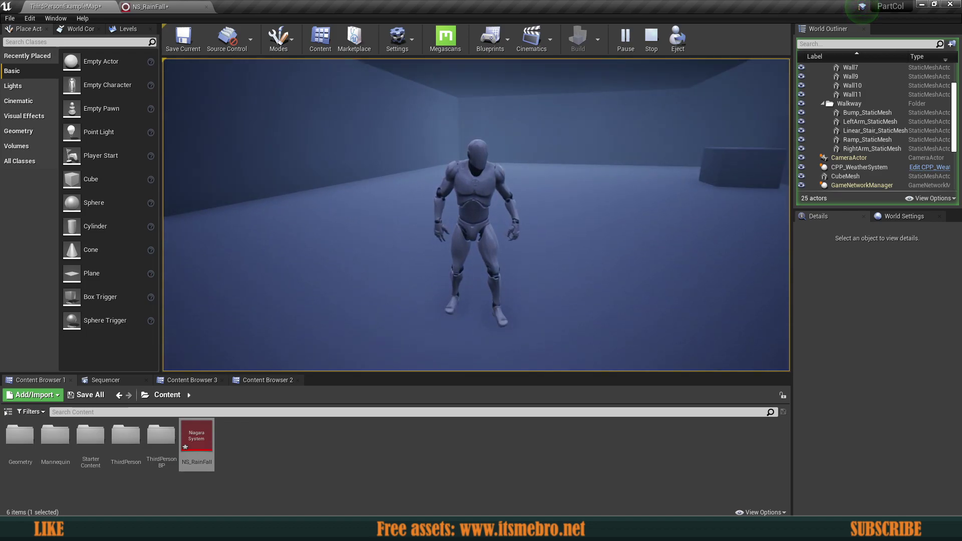
key("a")
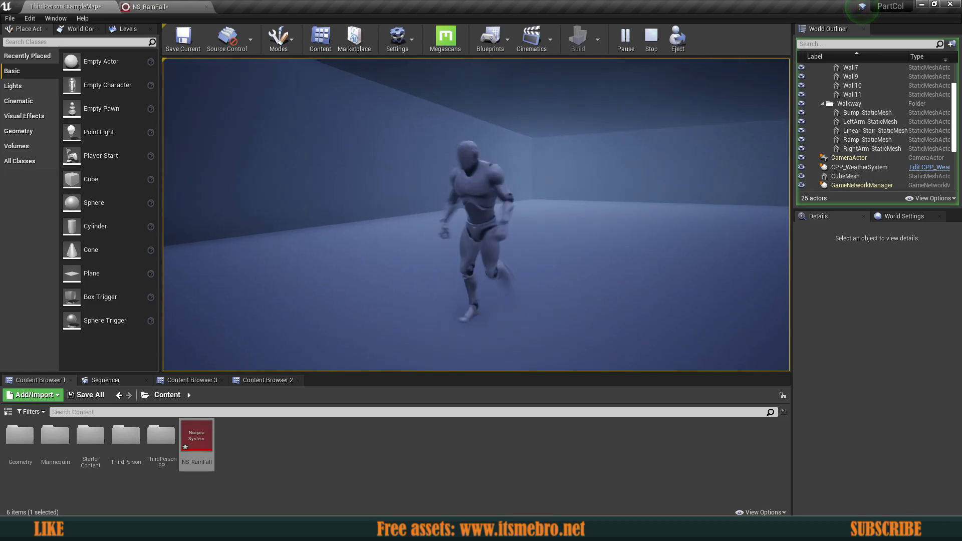
Run the character from the covered area to the open ground by the stairs and back to compare the rain.
key("w")
key("d")
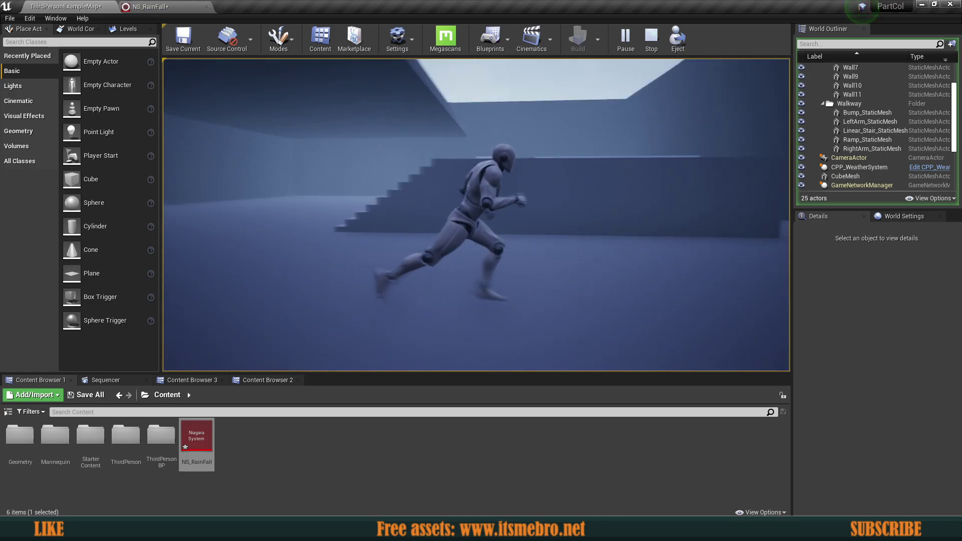
key("w")
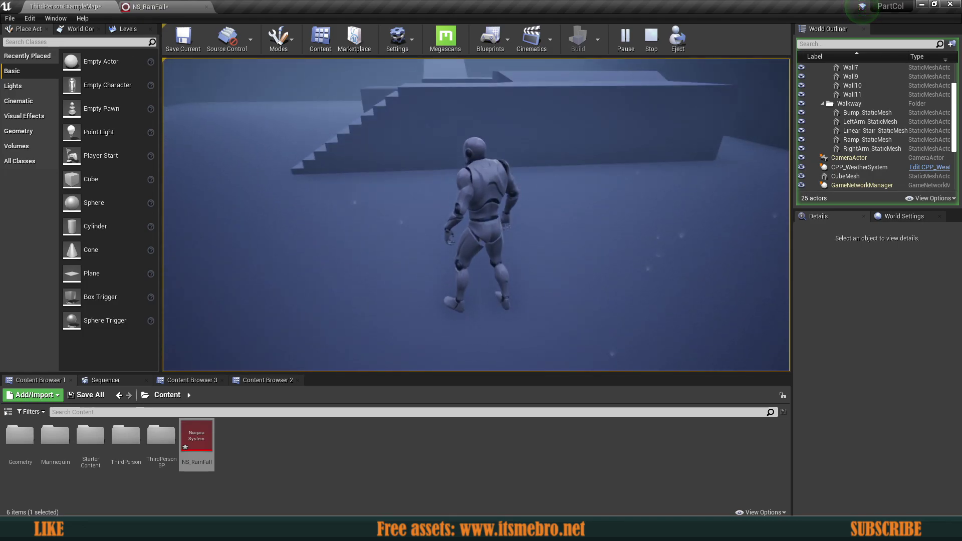
key("s")
key("a")
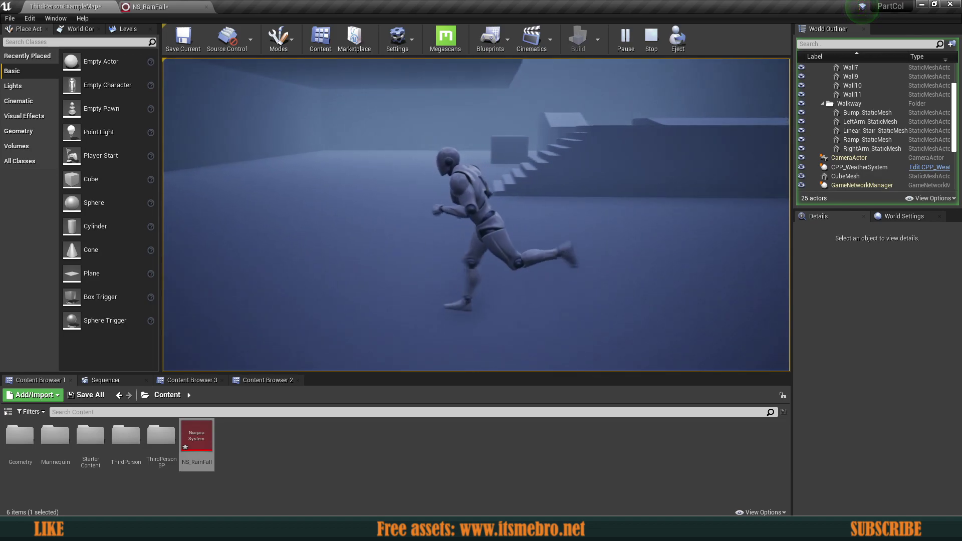
key("a")
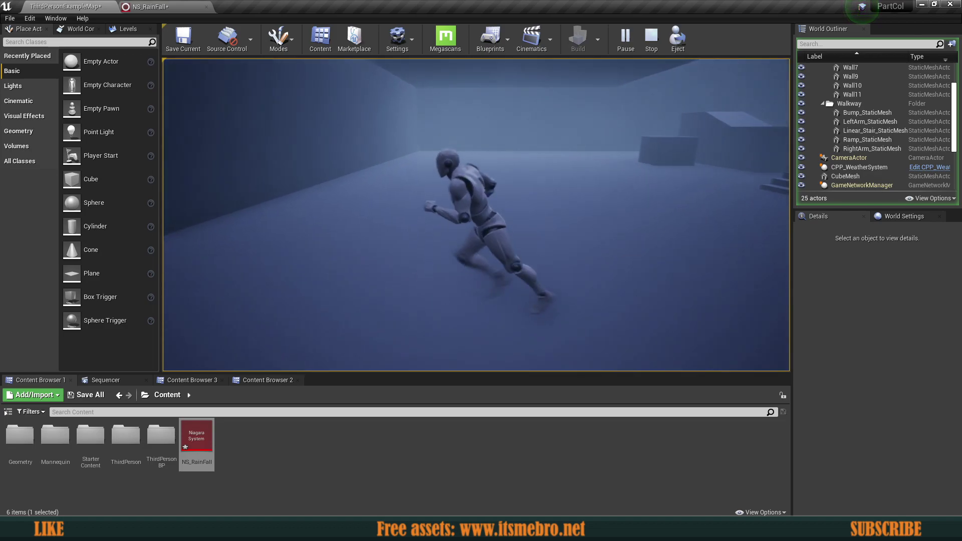
key("w")
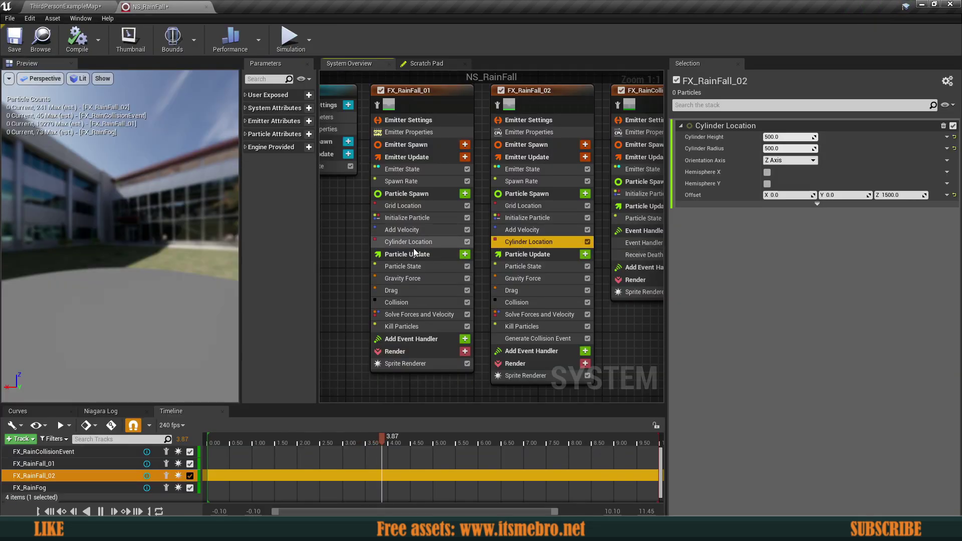
Check the Cylinder Location offset in the FX_RainFall_01 and FX_RainFall_02 emitters.
left_click(409, 242)
left_click(521, 245)
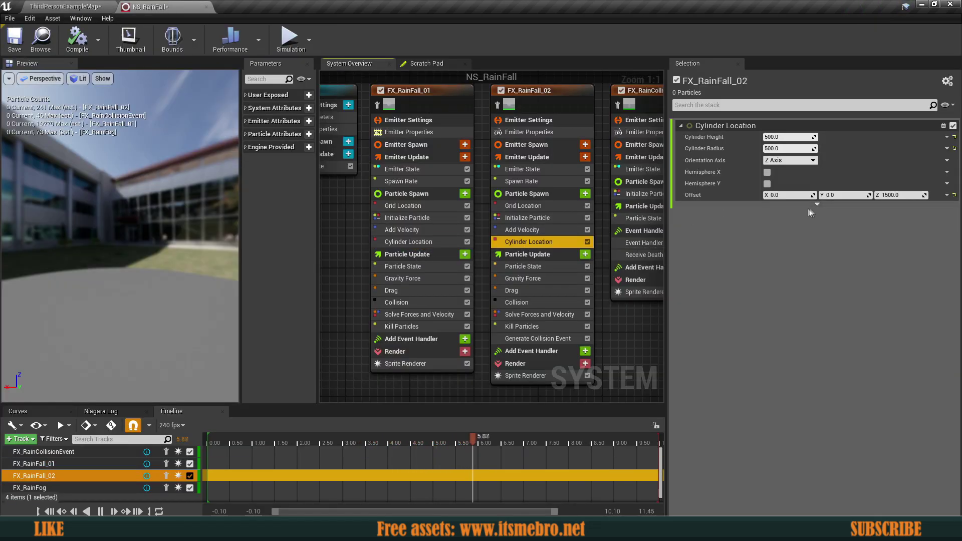
Compare the Cylinder Location height, radius and offset between the FX_RainFall_01 and FX_RainFall_02 emitters.
left_click(404, 242)
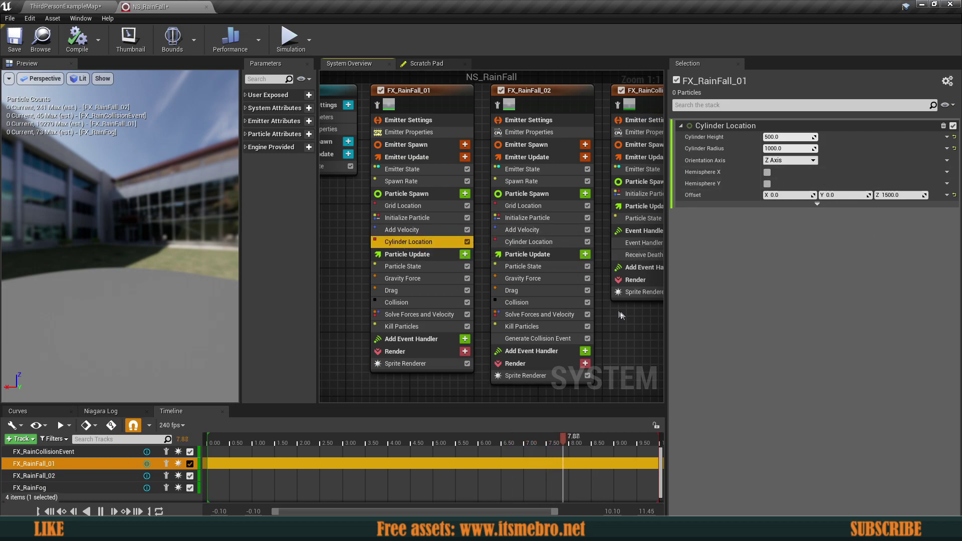
right_click_drag(635, 323, 564, 308)
left_click(454, 226)
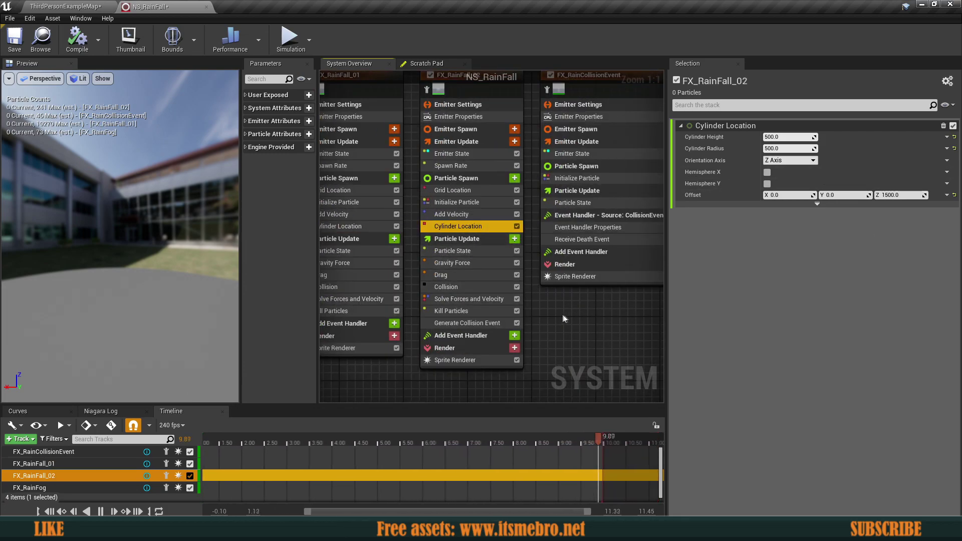
right_click_drag(347, 233, 413, 233)
left_click(414, 232)
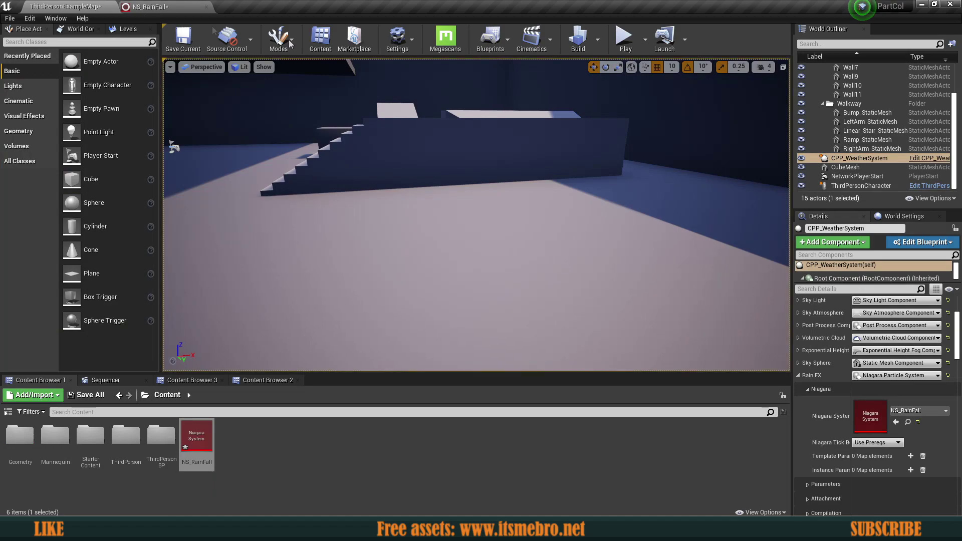
Play the level and run the character from the open ground by the stairs to the covered area to check the rain.
left_click(623, 44)
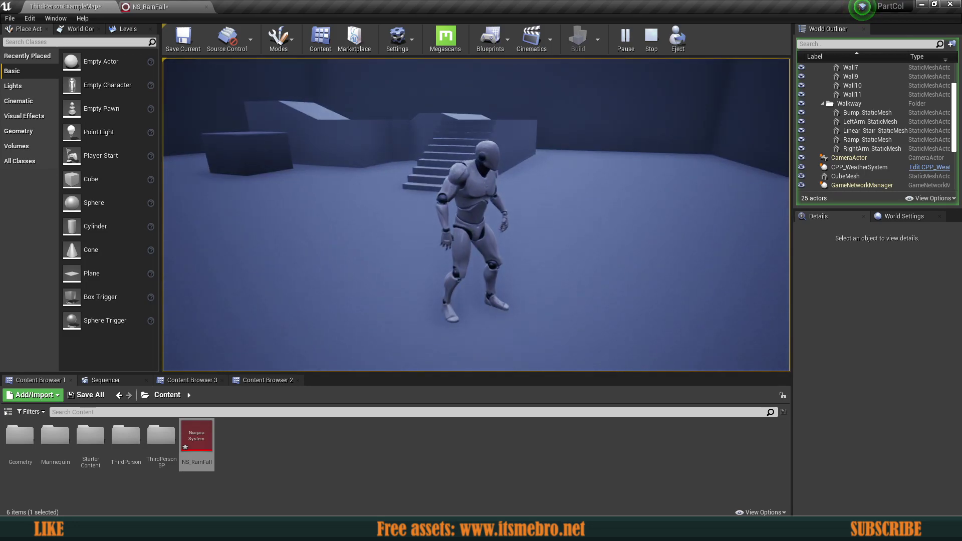
key("w")
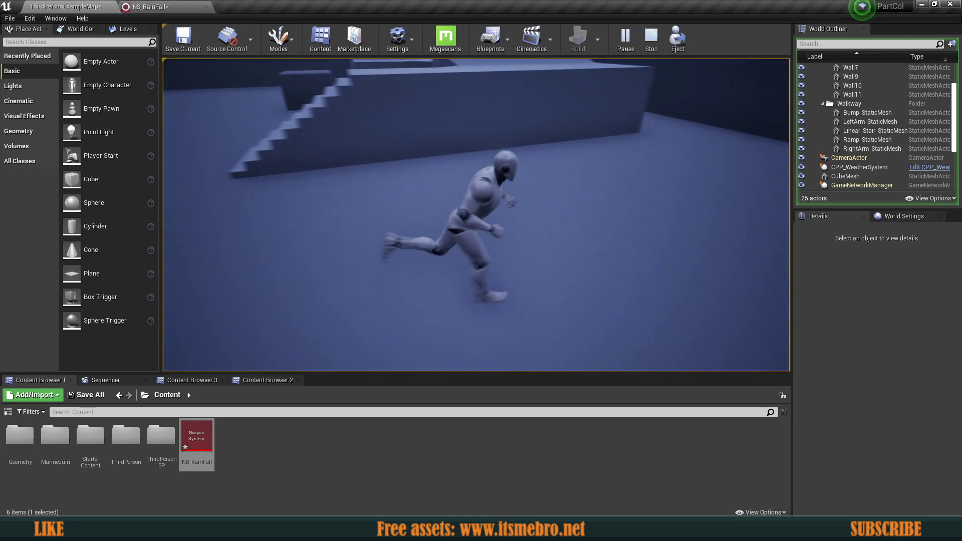
key("w")
key("d")
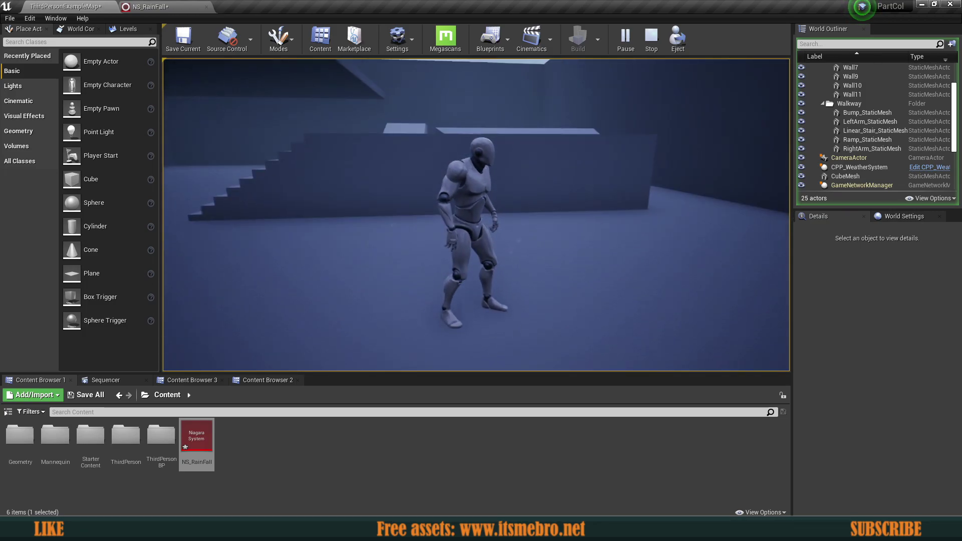
key("w")
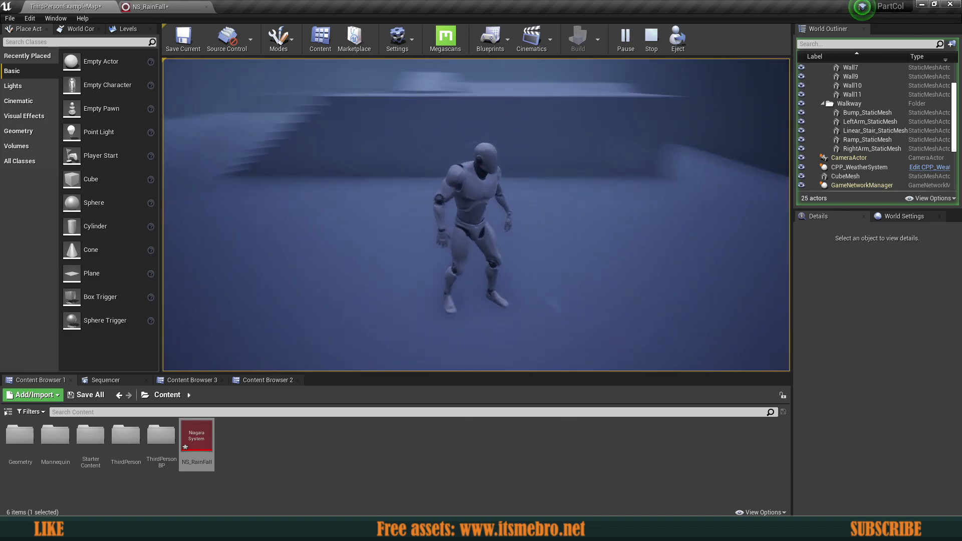
key("w")
key("a")
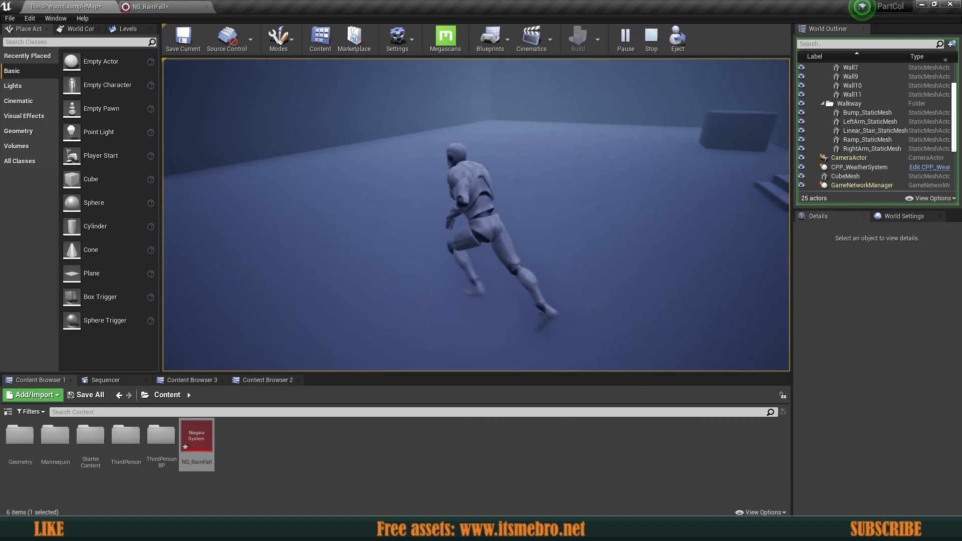
key("a")
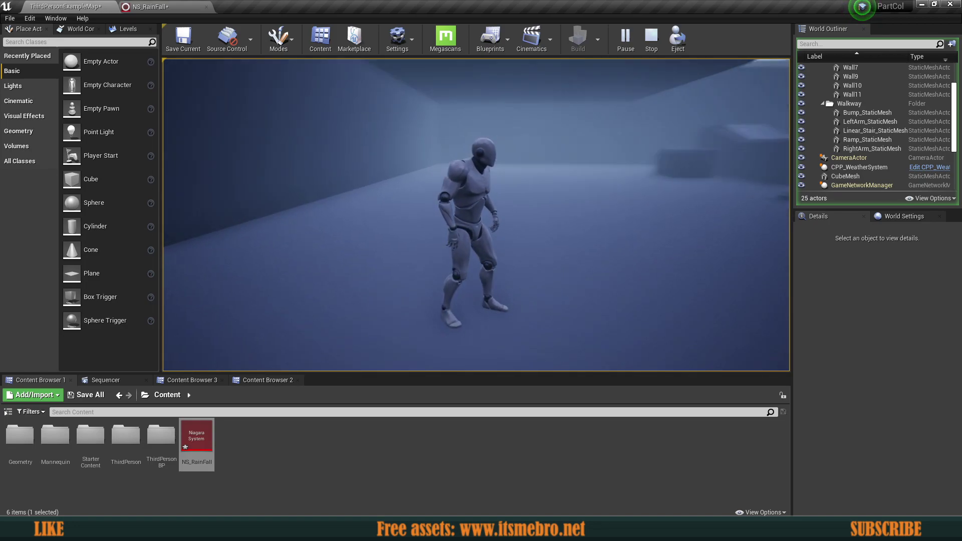
Jump and move the character beneath the roof and run it back out toward the stairs to compare the rain.
key("space")
key("a")
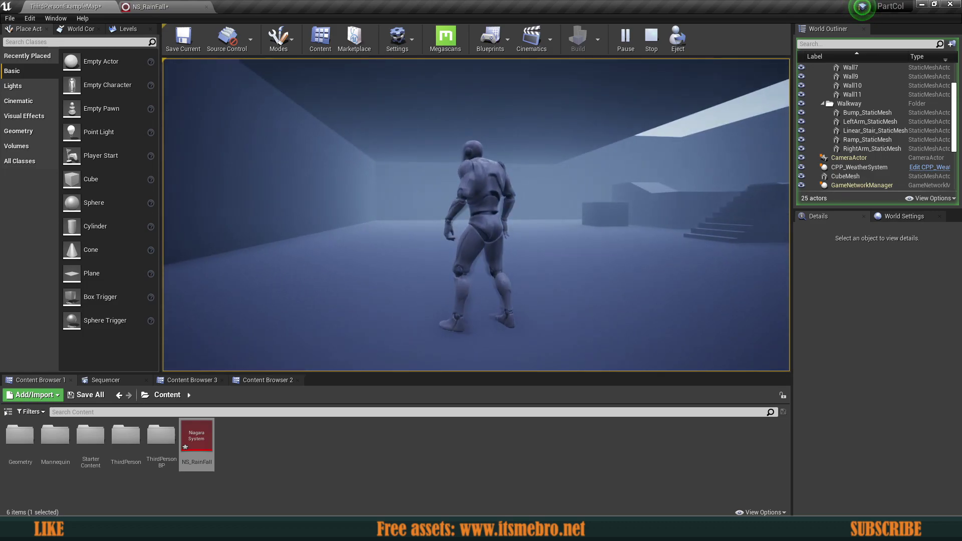
key("d")
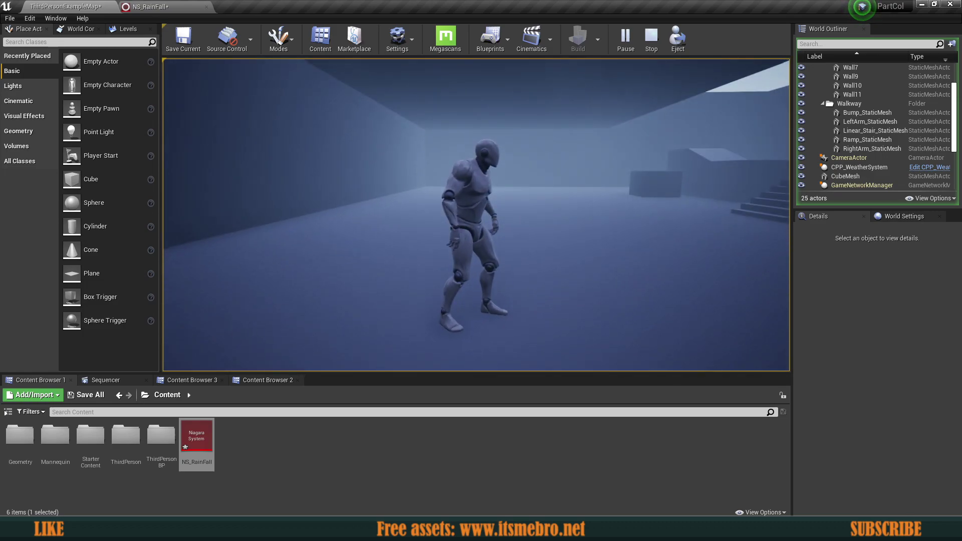
key("w")
key("d")
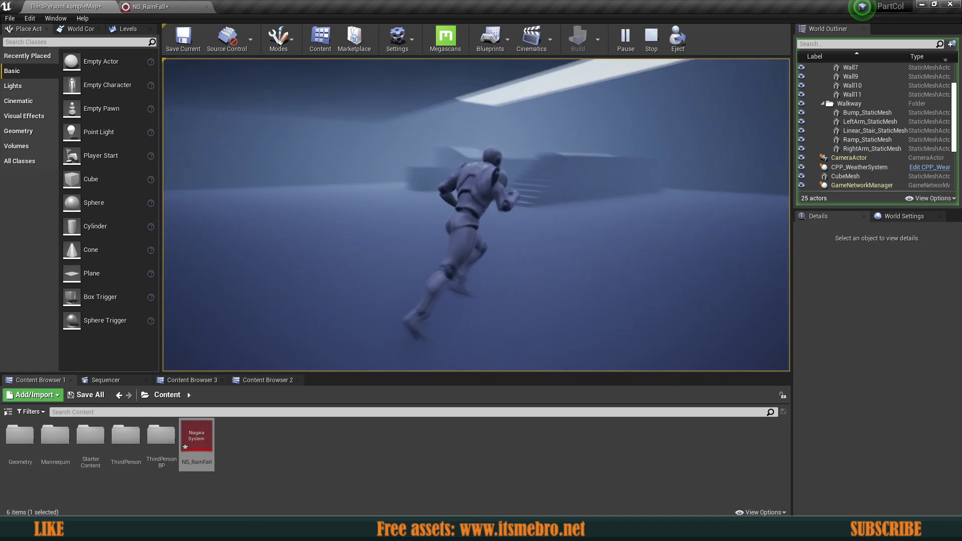
key("d")
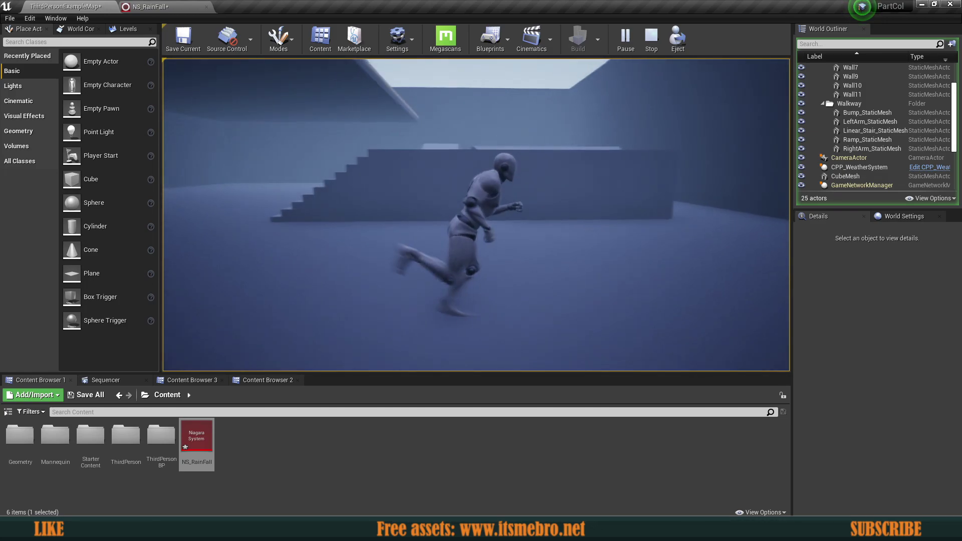
Run and jump the character on the open ground facing the stairs and end the play session.
key("a")
key("w")
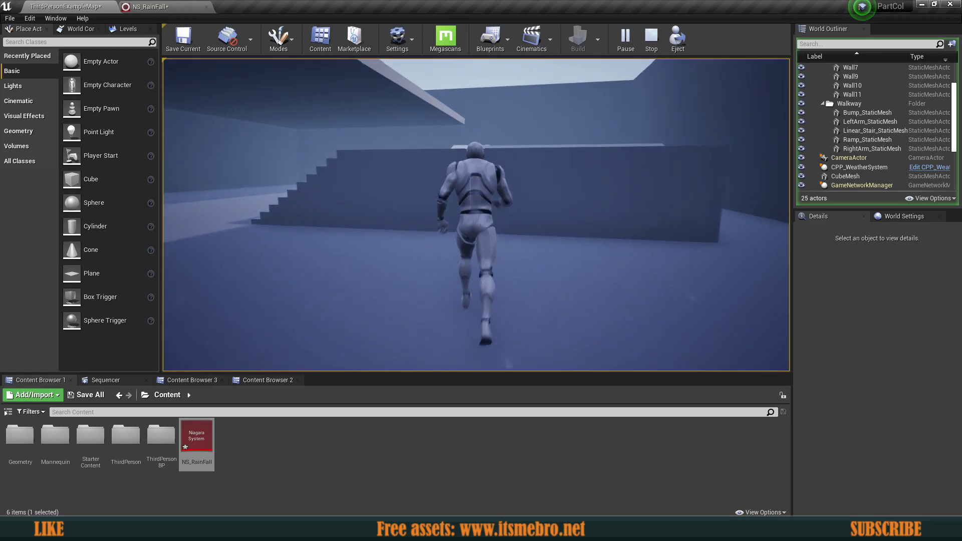
key("space")
key("Escape")
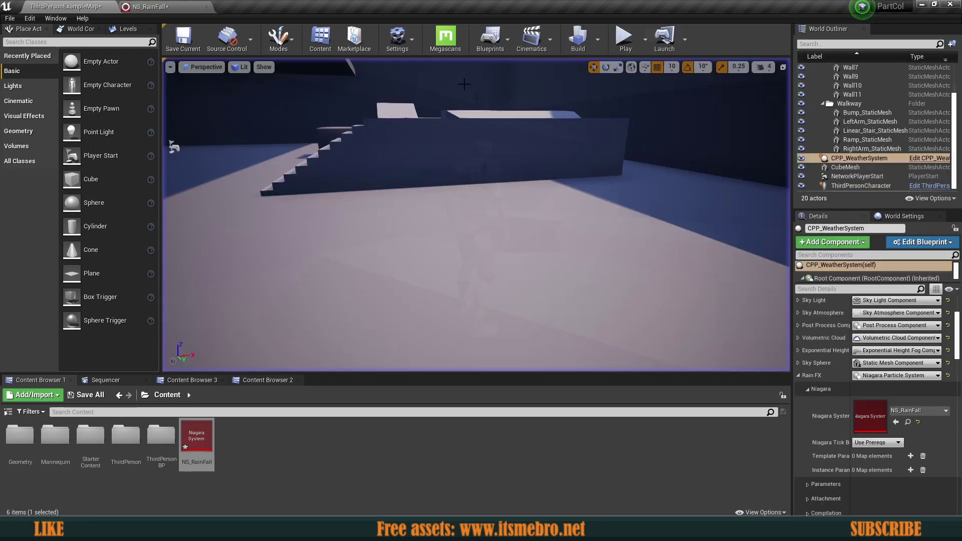
Return to the NS_RainFall effect and check the Collision settings of the FX_RainFall_02 emitter.
left_click(196, 6)
left_click(542, 284)
right_click_drag(602, 307, 408, 316)
scroll(408, 315, "down", 2)
scroll(571, 290, "up", 2)
right_click_drag(638, 240, 527, 254)
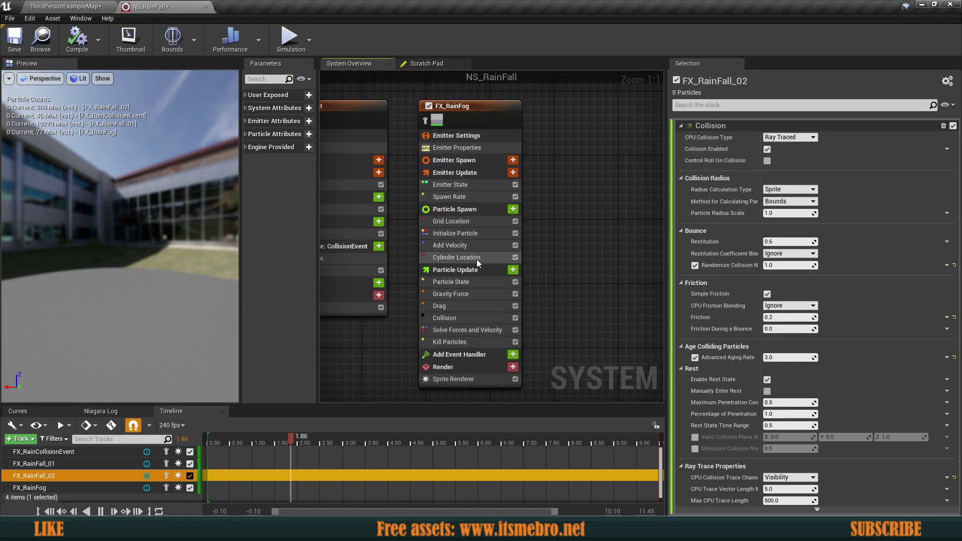
Review the Add Velocity, Cylinder Location and Initialize Particle settings of the FX_RainFog emitter.
left_click(465, 246)
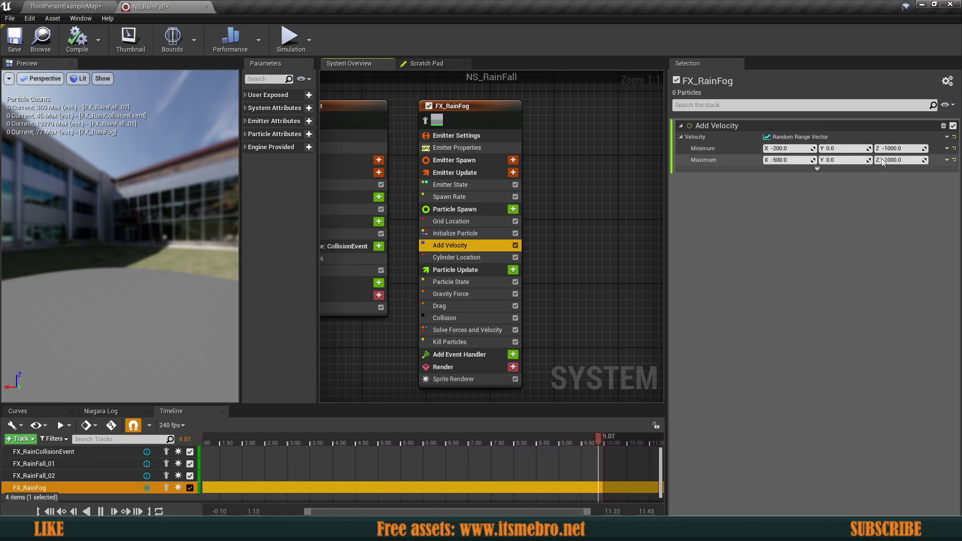
left_click(469, 258)
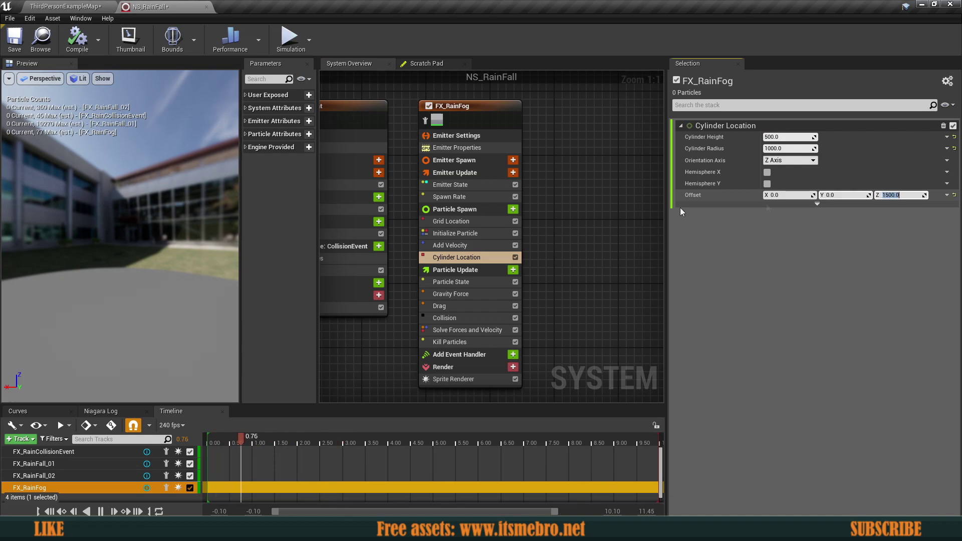
left_click(471, 233)
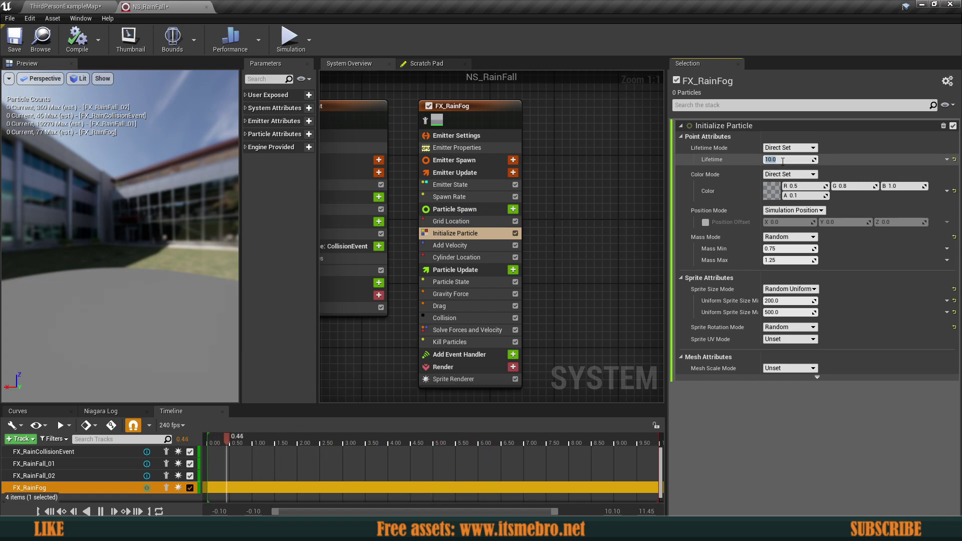
left_click(464, 246)
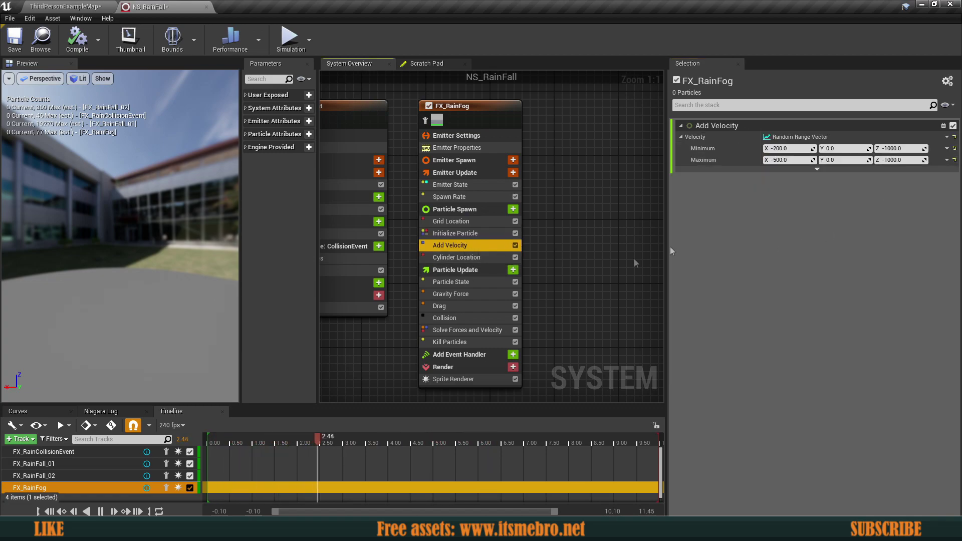
Compare the Add Velocity ranges of the FX_RainFall_02 and FX_RainFall_01 emitters with those of FX_RainFog.
right_click_drag(351, 333, 633, 328)
right_click_drag(513, 310, 646, 316)
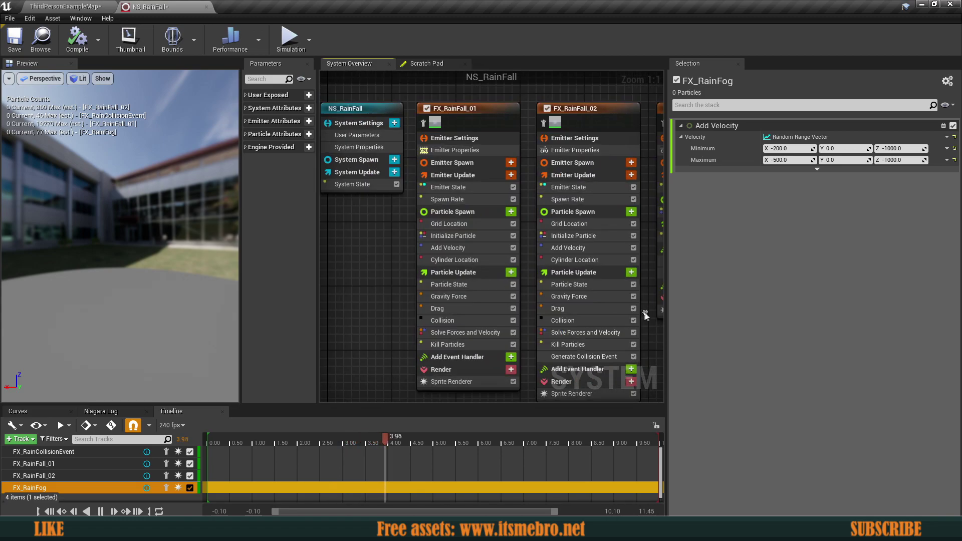
left_click(578, 249)
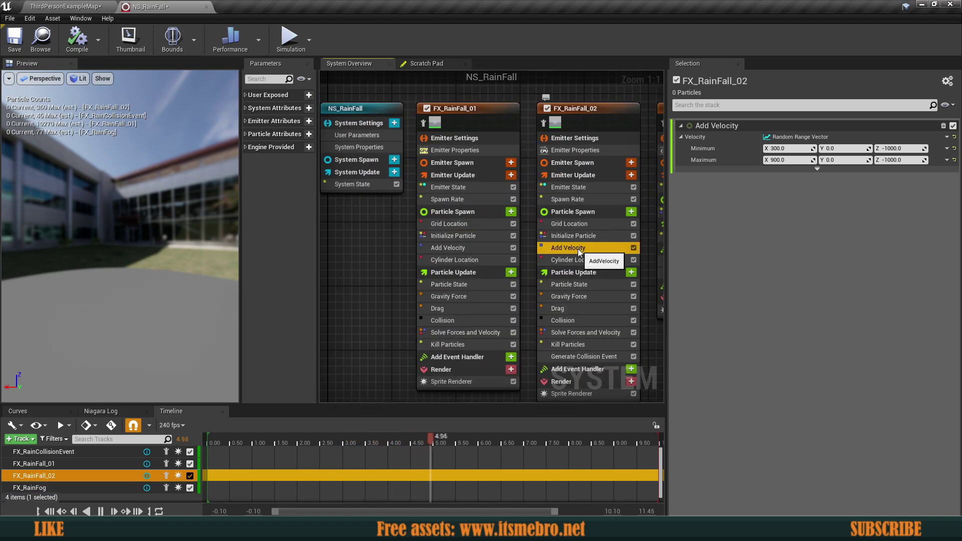
left_click(468, 249)
Save the NS_RainFall effect and return to the ThirdPersonExampleMap level.
right_click_drag(646, 366, 280, 314)
right_click_drag(452, 244, 542, 285)
right_click_drag(548, 186, 603, 191)
left_click(519, 155)
left_click(602, 192)
scroll(596, 206, "down", 1)
right_click_drag(409, 289, 563, 309)
left_click(5, 49)
left_click(65, 6)
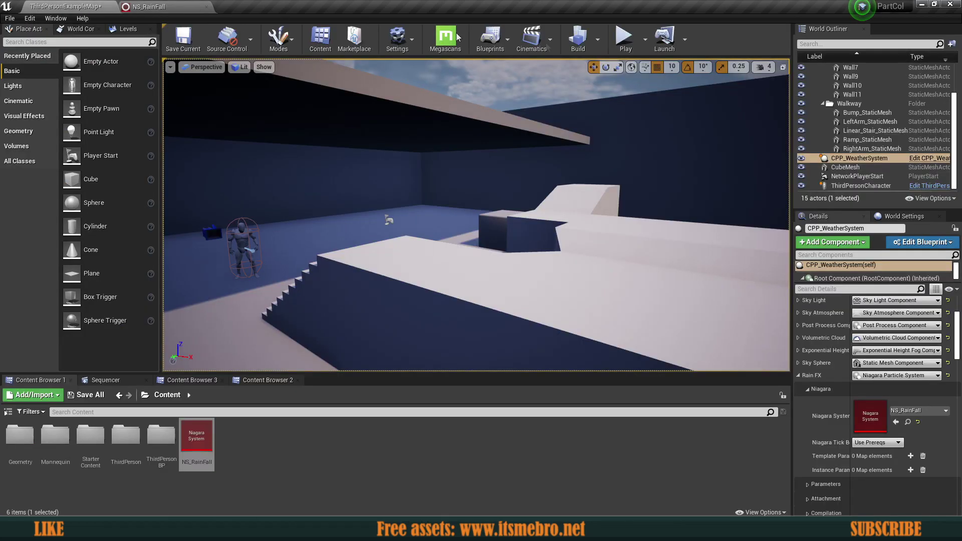
Play the level and run the character around the stairs, raised walkway and open floor to check the saved rain effect.
left_click(626, 40)
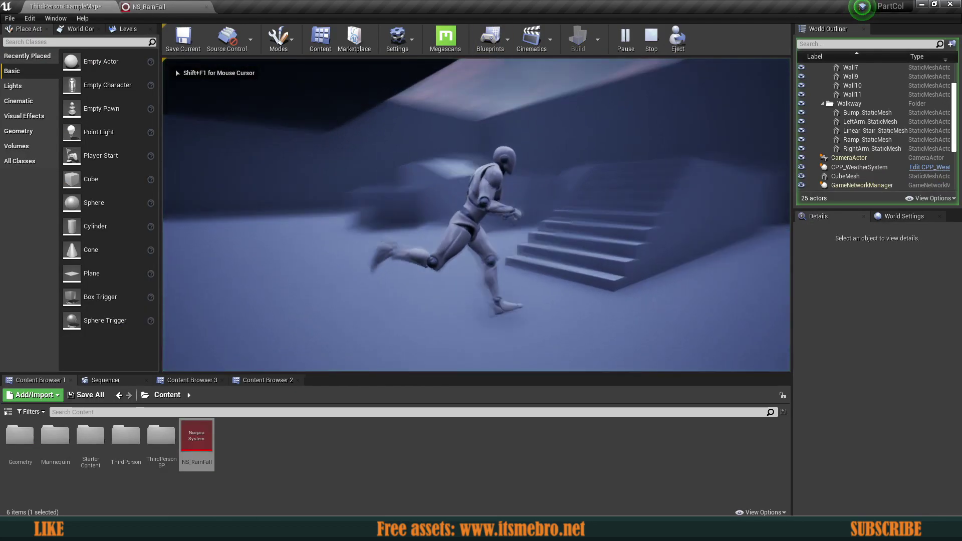
key("w")
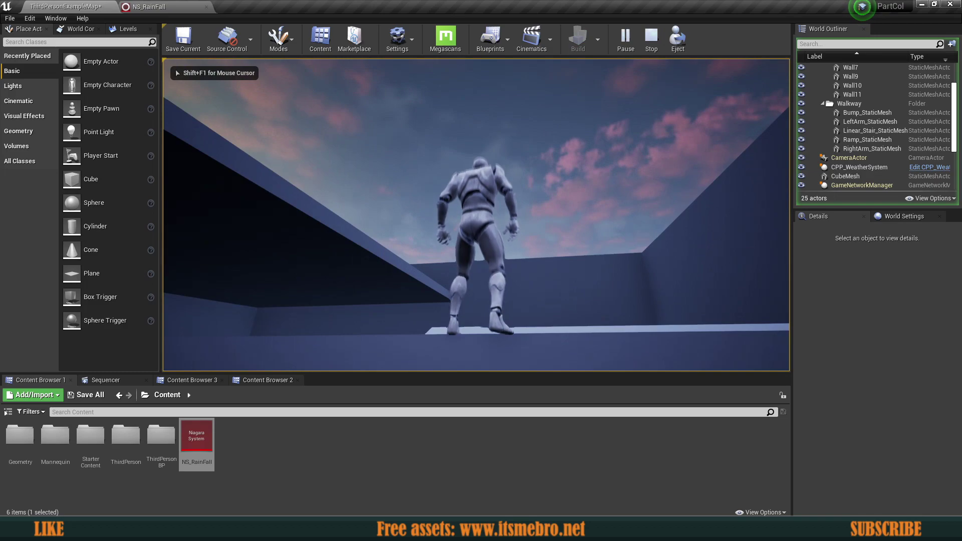
key("w")
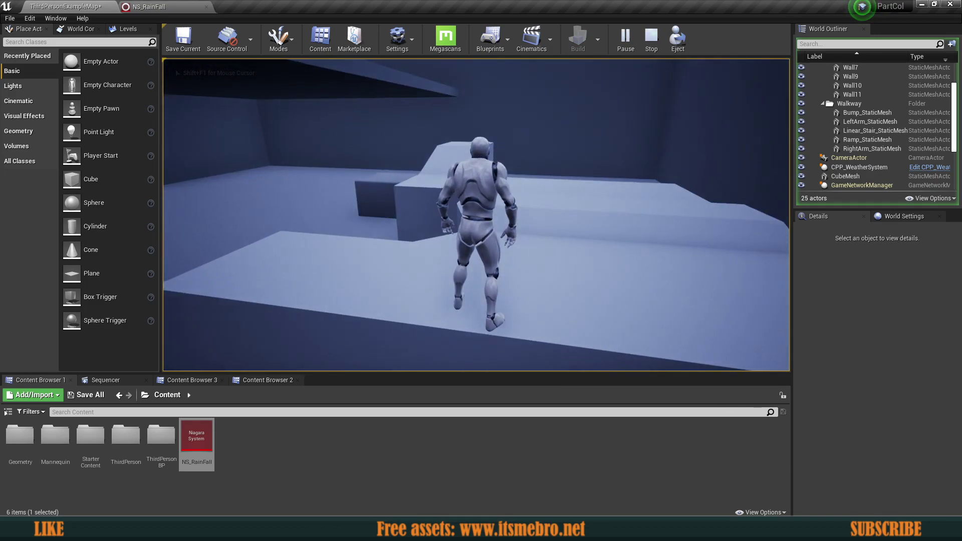
key("s")
key("a")
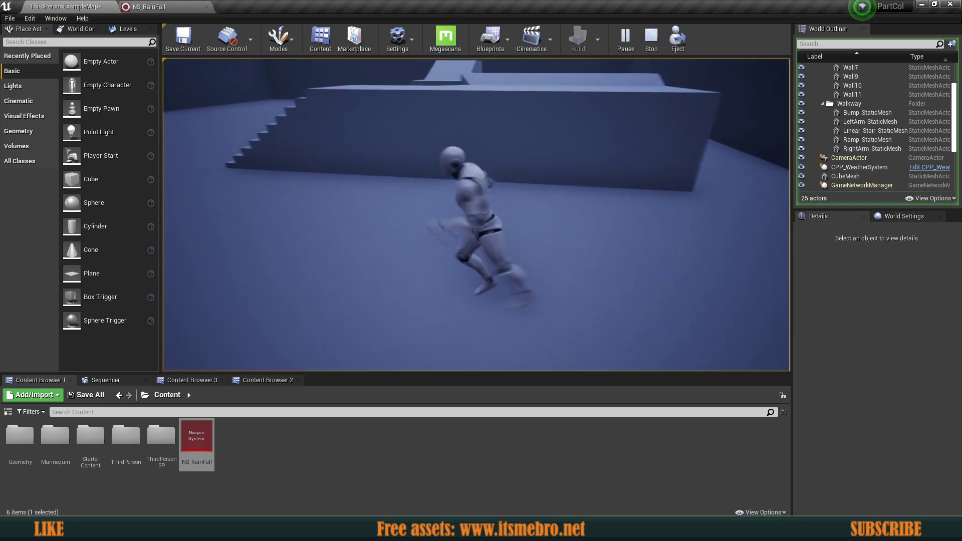
key("w")
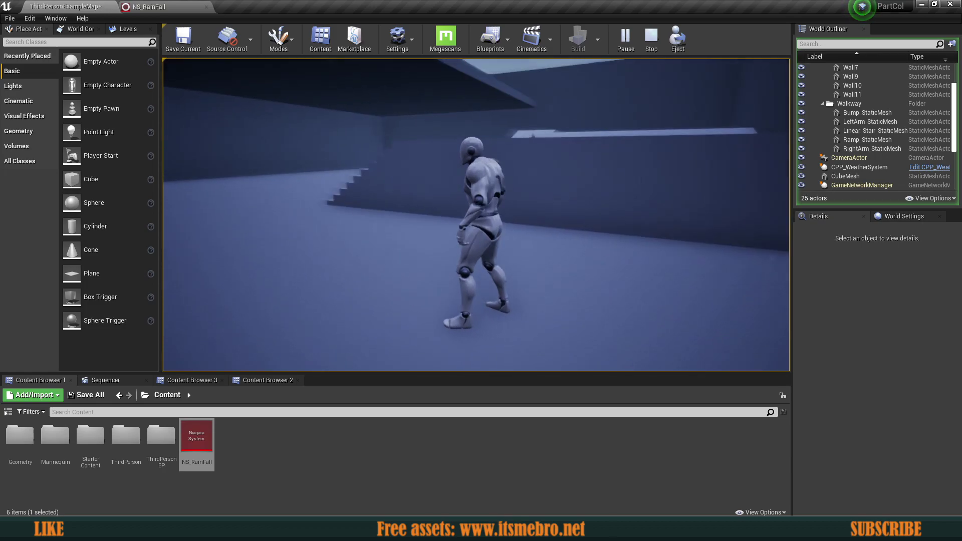
key("w")
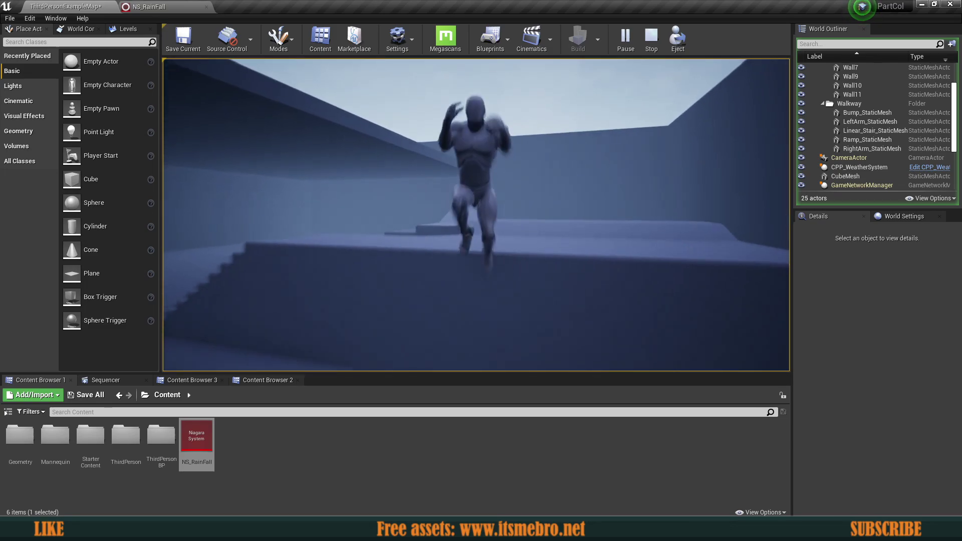
Run and jump the character beside the raised walkway to watch the rain around it.
key("w")
key("space")
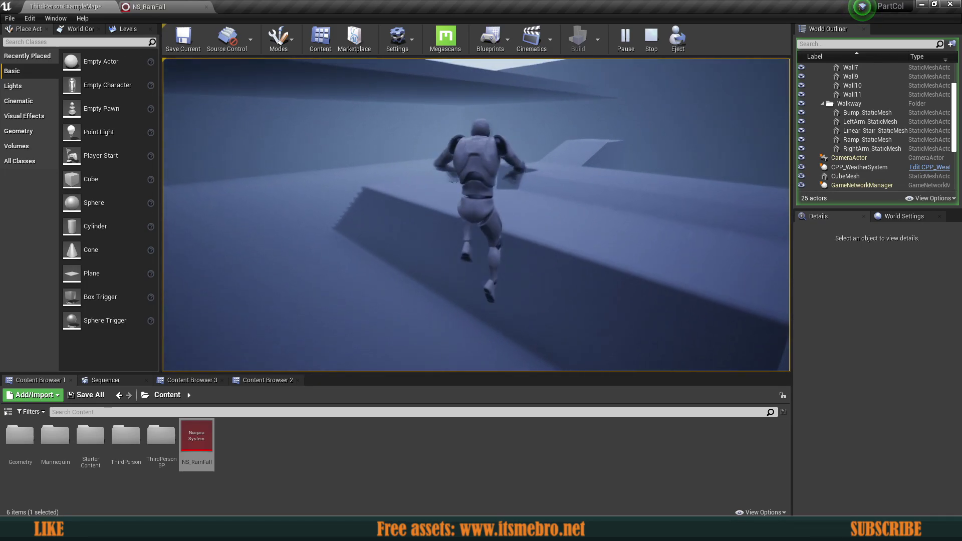
key("space")
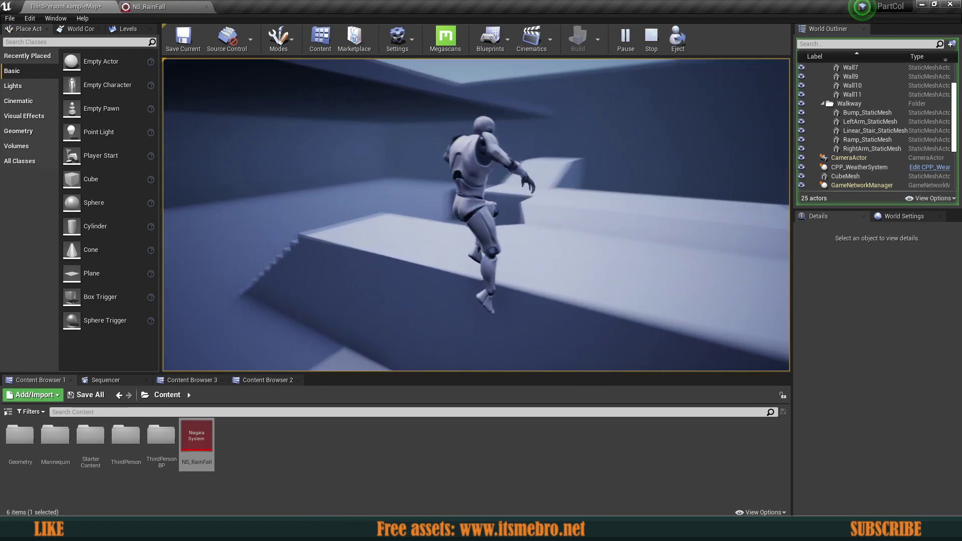
key("space")
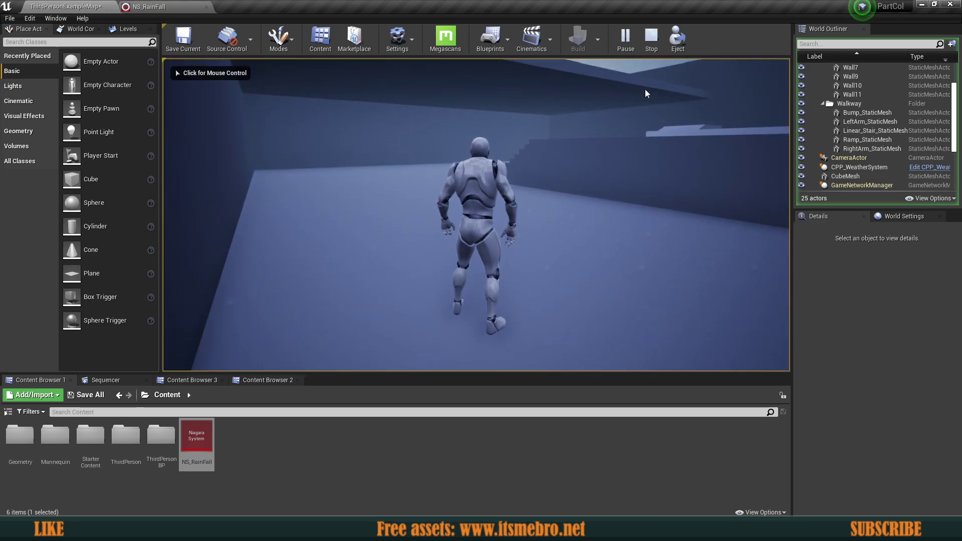
Eject from the character during play and fly the free camera around it to inspect the rain from outside.
left_click(677, 37)
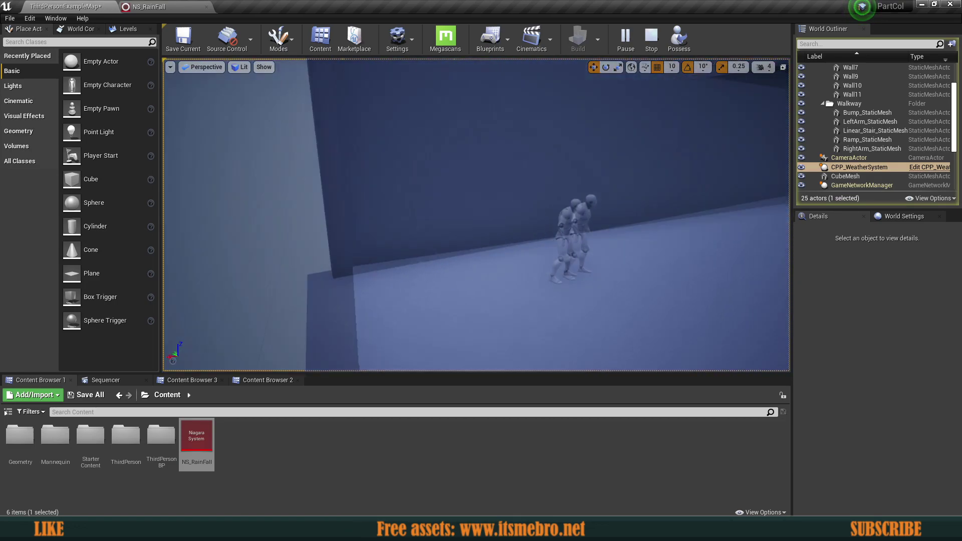
key("w")
right_click_drag(476, 215, 498, 250)
key("w")
mouse_move(629, 223)
right_mouse_down()
mouse_move(630, 203)
mouse_move(629, 223)
right_mouse_up()
right_click_drag(608, 260, 651, 250)
right_click_drag(576, 255, 551, 256)
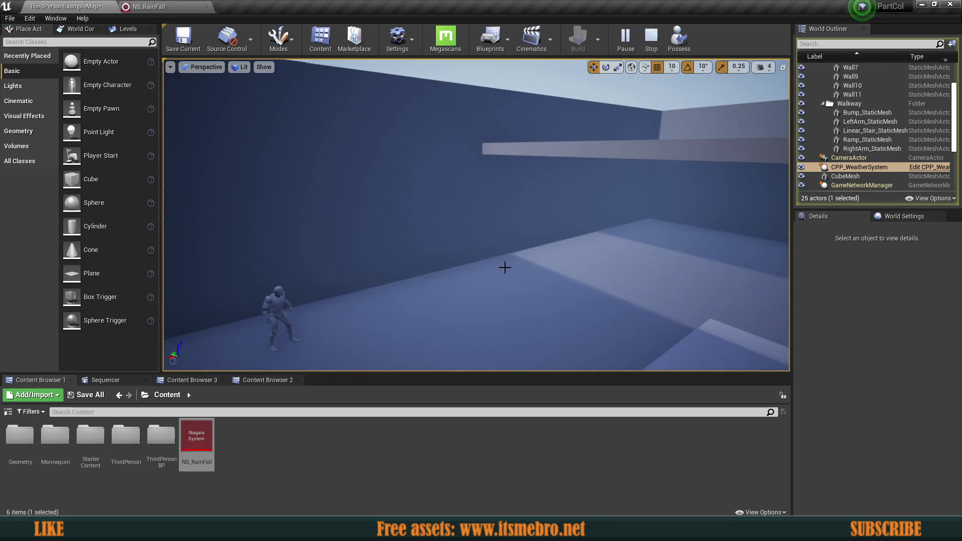